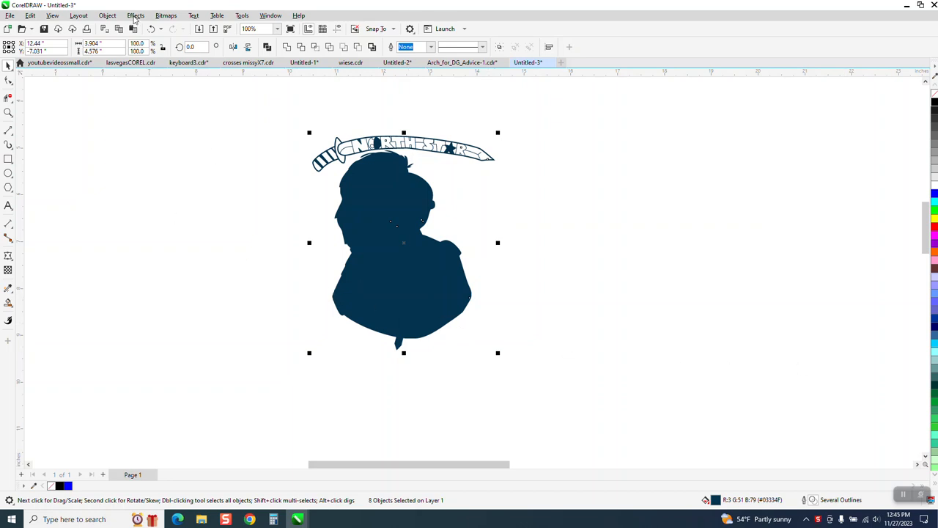
Inspect the knight artwork in Wireframe view and return to Enhanced view
{"action": "left_click", "coordinate": [53, 16]}
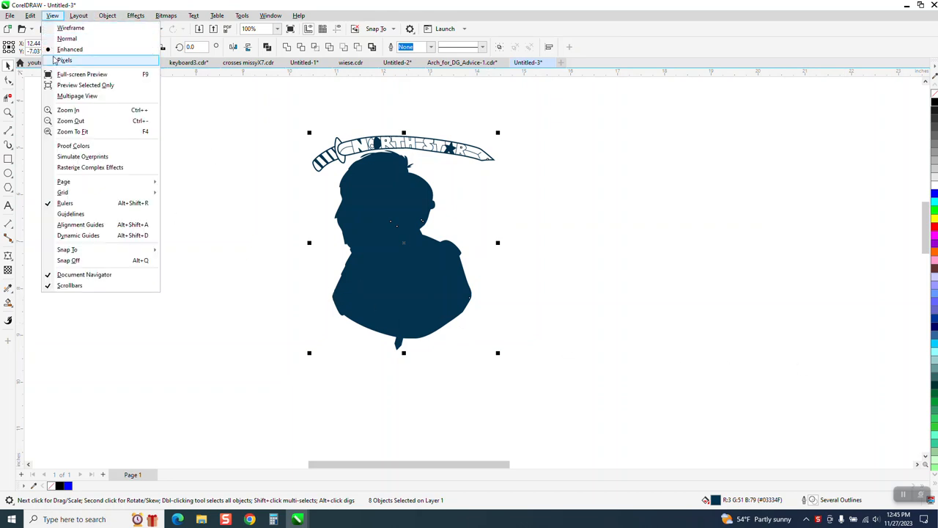
{"action": "left_click", "coordinate": [65, 28]}
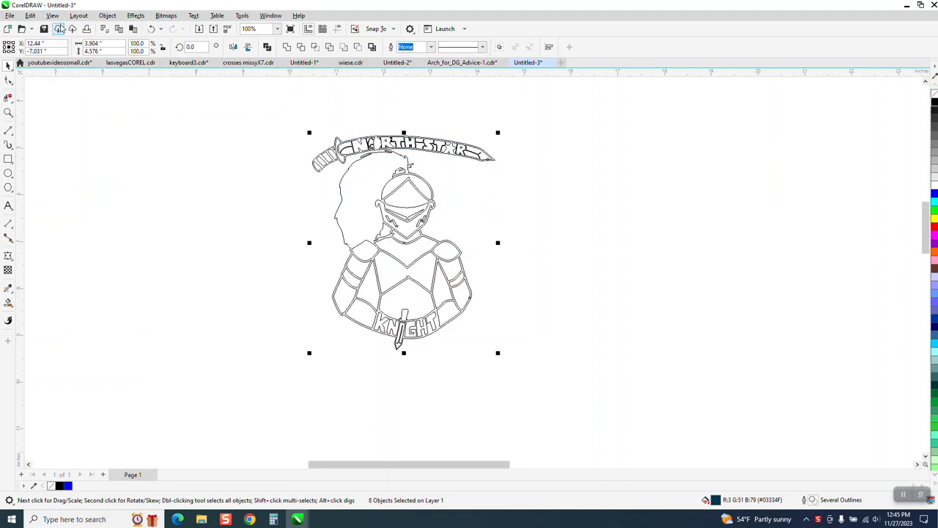
{"action": "left_click", "coordinate": [55, 18]}
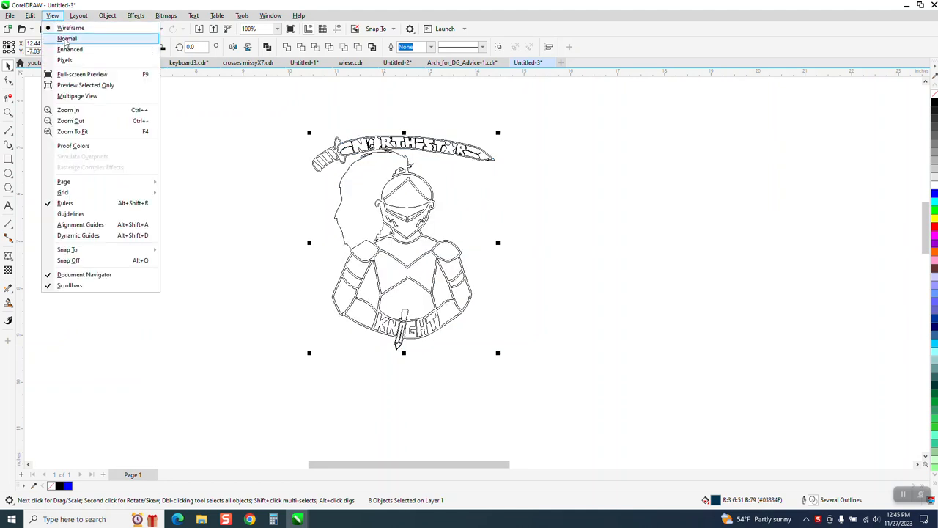
{"action": "left_click", "coordinate": [68, 49]}
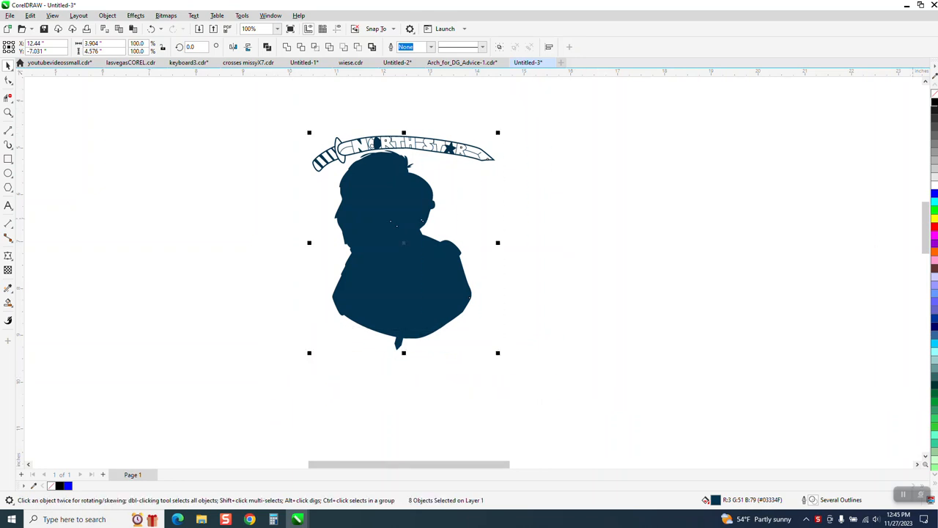
Remove the fill from all the selected knight artwork, give it a black outline, and deselect it
{"action": "left_click", "coordinate": [934, 98]}
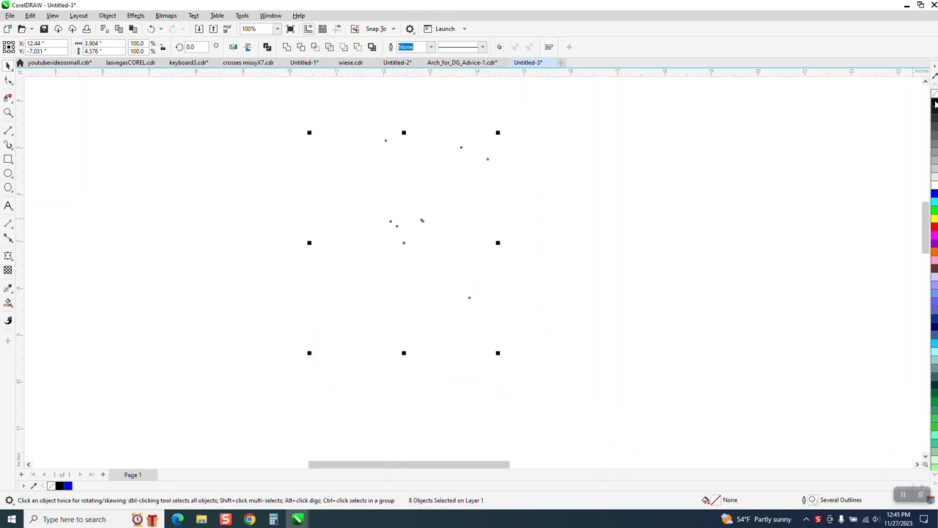
{"action": "right_click", "coordinate": [936, 106]}
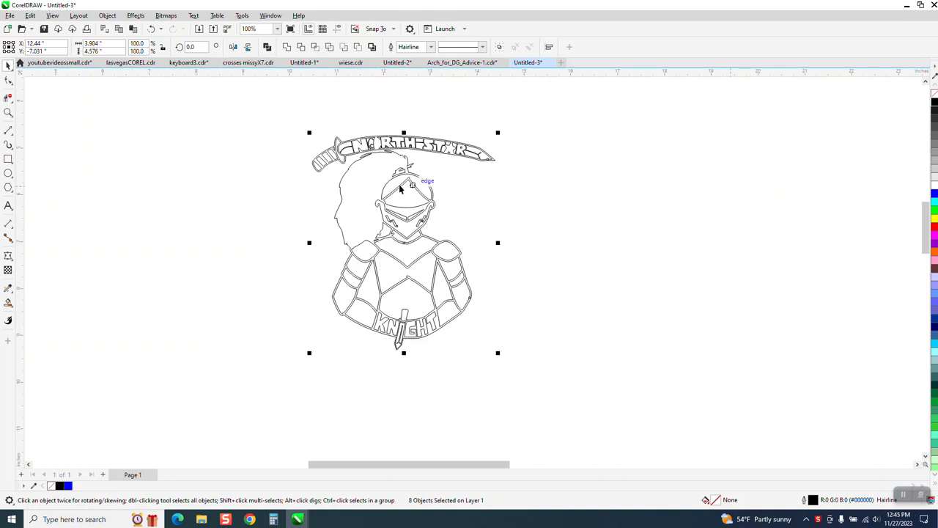
{"action": "left_click", "coordinate": [162, 180]}
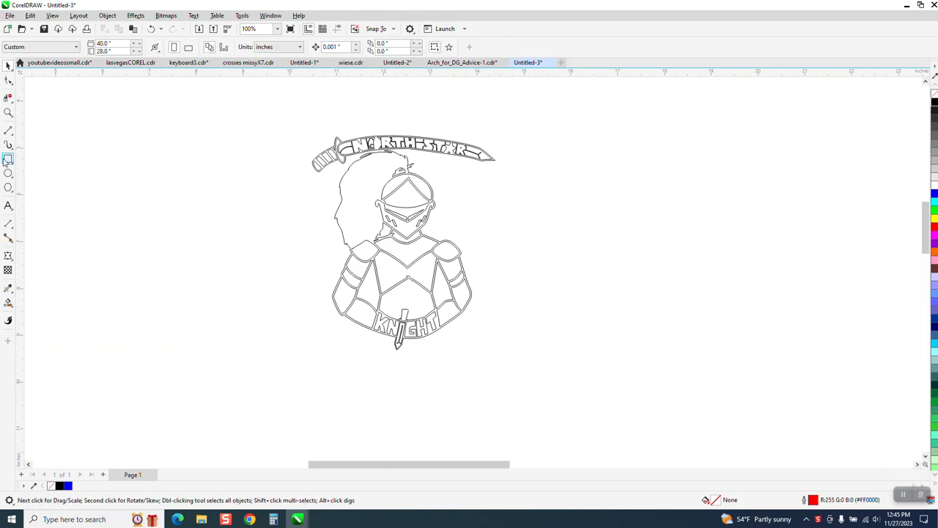
Delete the rounded-end nodes of the stray stub sticking out at the left corner of the knight's neck with the Shape tool
{"action": "left_click", "coordinate": [7, 112]}
{"action": "left_click_drag", "start_coordinate": [314, 124], "coordinate": [548, 375]}
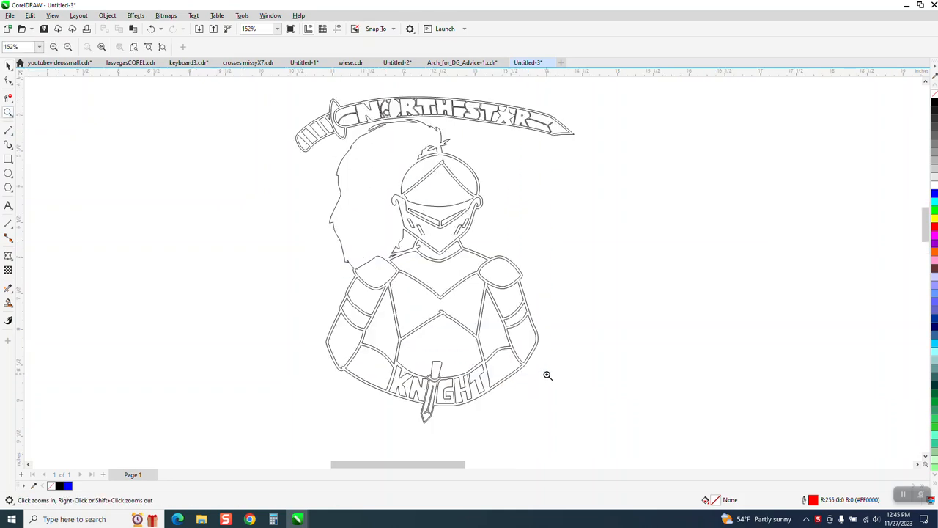
{"action": "left_click_drag", "start_coordinate": [430, 291], "coordinate": [469, 329]}
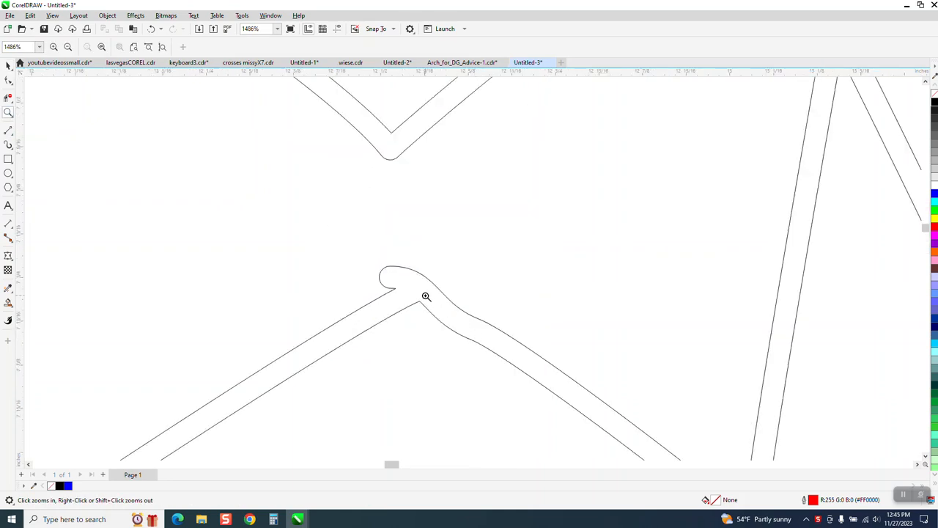
{"action": "scroll", "coordinate": [448, 325], "scroll_direction": "down", "scroll_amount": 3}
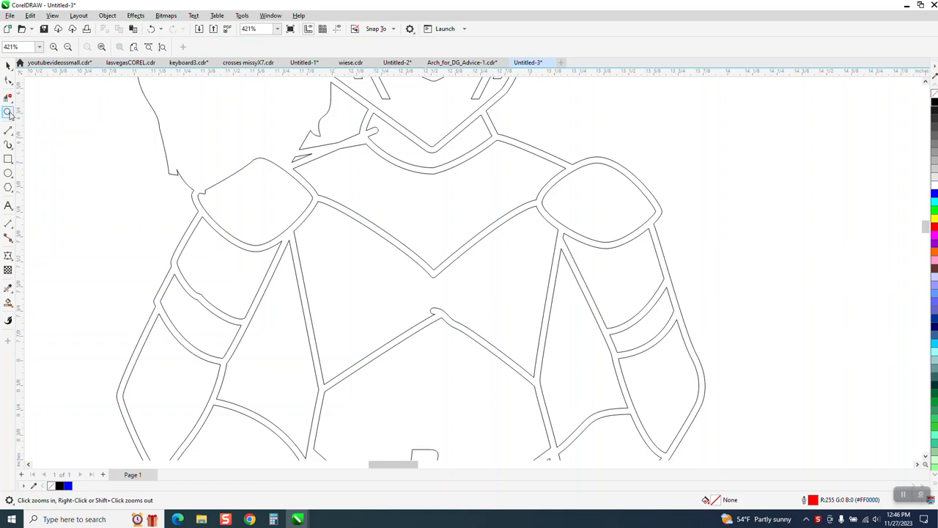
{"action": "left_click_drag", "start_coordinate": [330, 110], "coordinate": [429, 160]}
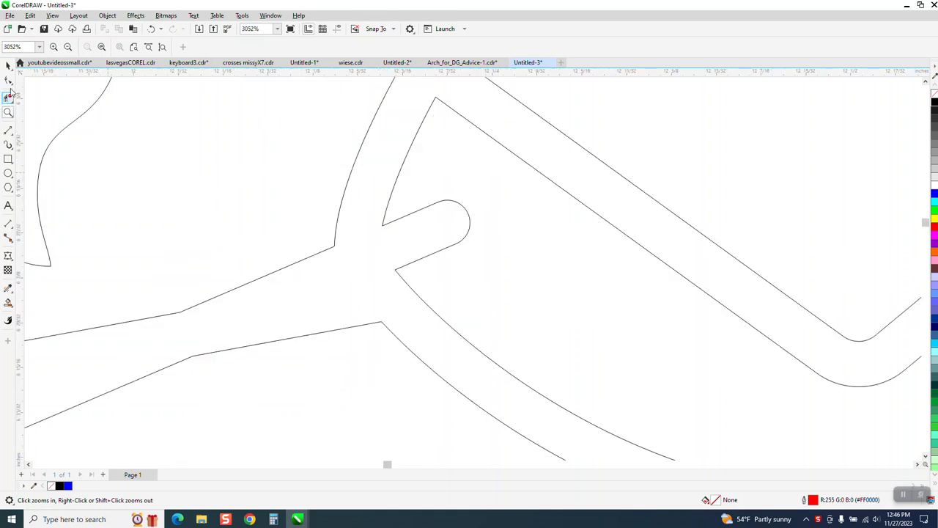
{"action": "left_click", "coordinate": [8, 80]}
{"action": "left_click", "coordinate": [470, 217]}
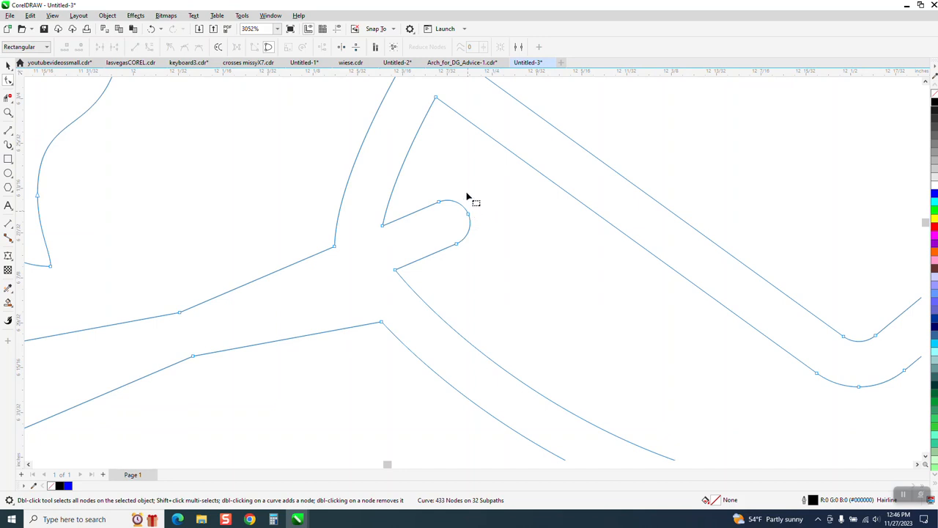
{"action": "left_click_drag", "start_coordinate": [480, 173], "coordinate": [426, 282]}
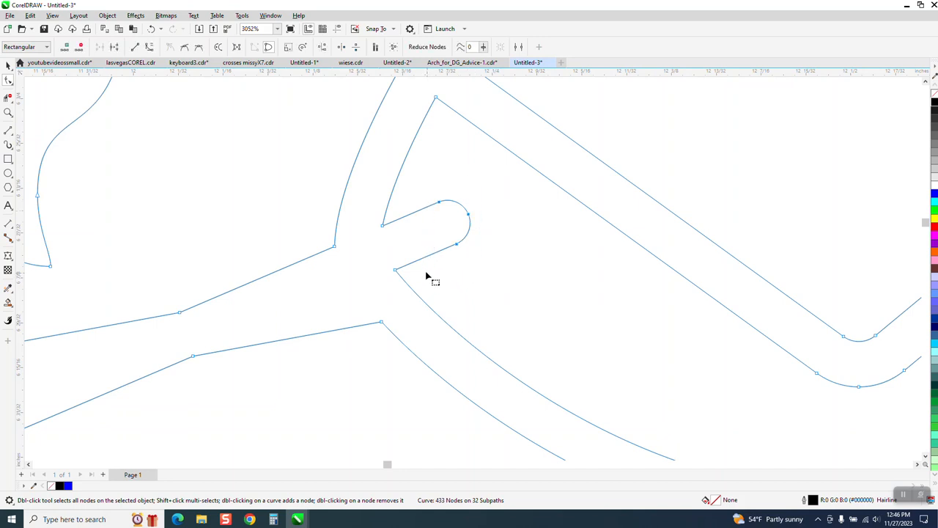
{"action": "key", "text": "Delete"}
Convert the leftover stub segment between the two nodes at the neck's left corner to a straight line
{"action": "left_click_drag", "start_coordinate": [377, 212], "coordinate": [402, 283]}
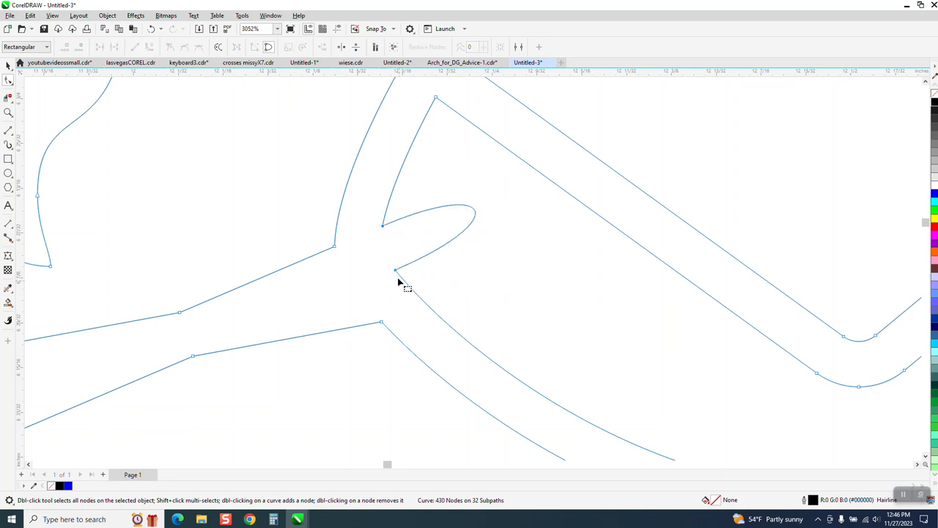
{"action": "right_click", "coordinate": [396, 271]}
{"action": "left_click", "coordinate": [428, 327]}
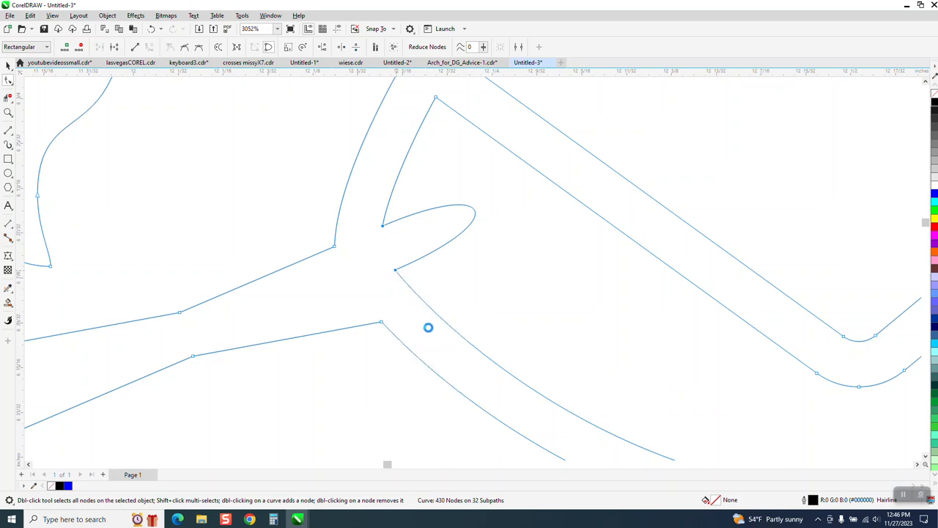
Convert the collar's straightened upper edge to a curve running parallel to the lower edge, and delete the extra node near its left corner
{"action": "scroll", "coordinate": [409, 294], "scroll_direction": "down", "scroll_amount": 2}
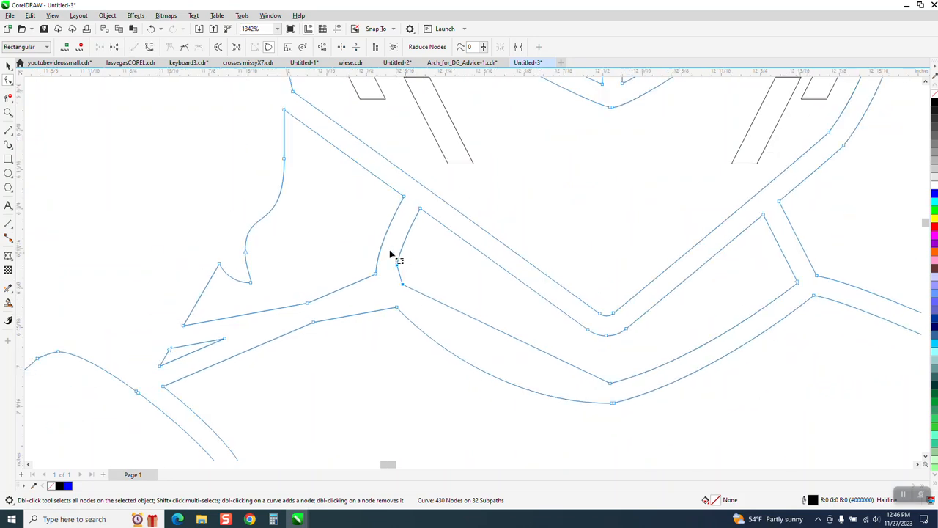
{"action": "left_click_drag", "start_coordinate": [389, 252], "coordinate": [419, 309]}
{"action": "right_click", "coordinate": [405, 290]}
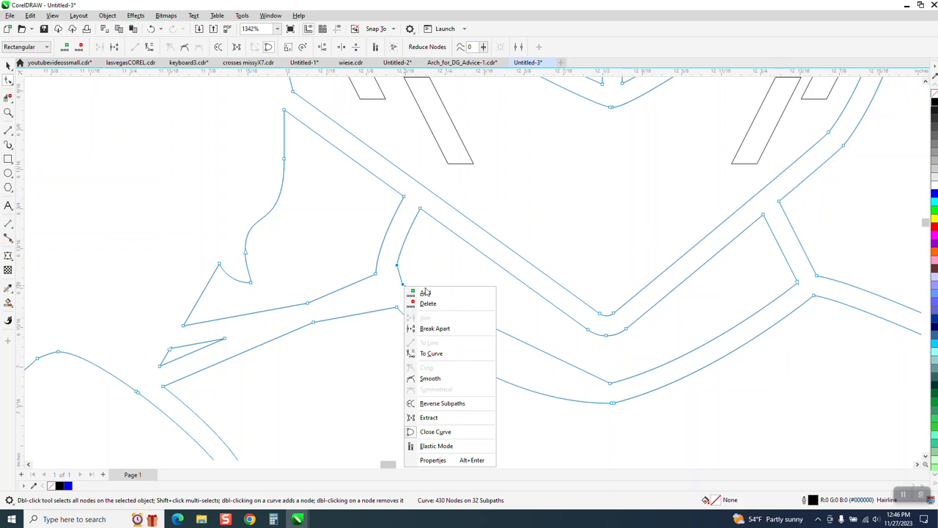
{"action": "left_click", "coordinate": [431, 354]}
{"action": "left_click", "coordinate": [404, 285]}
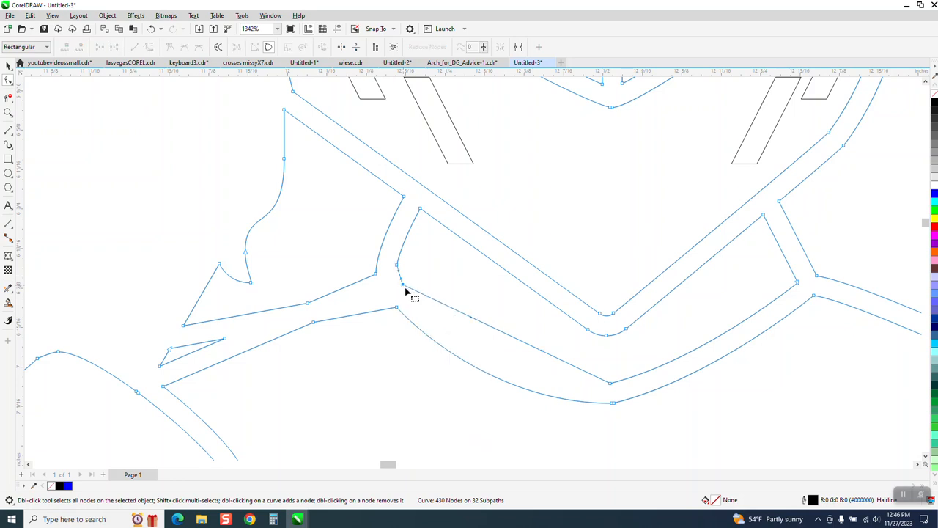
{"action": "left_click_drag", "start_coordinate": [473, 323], "coordinate": [539, 376]}
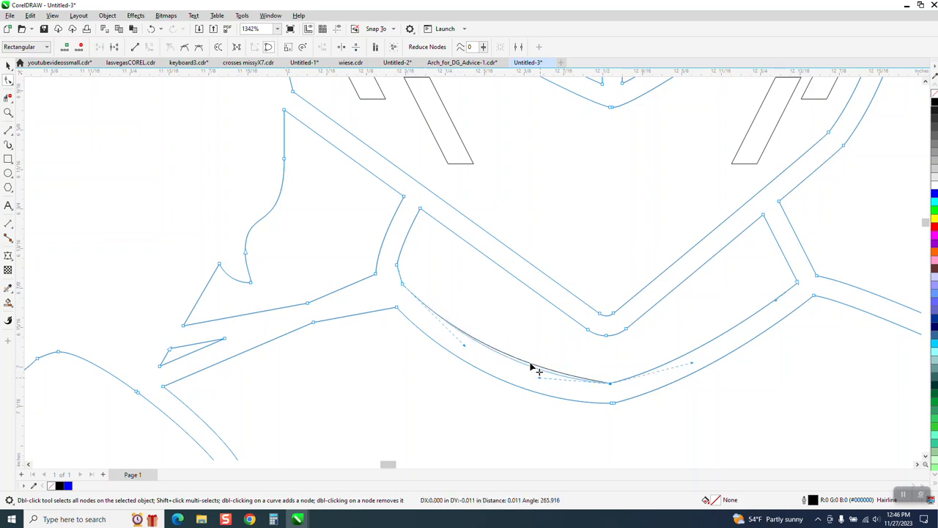
{"action": "left_click", "coordinate": [410, 274]}
{"action": "double_click", "coordinate": [397, 267]}
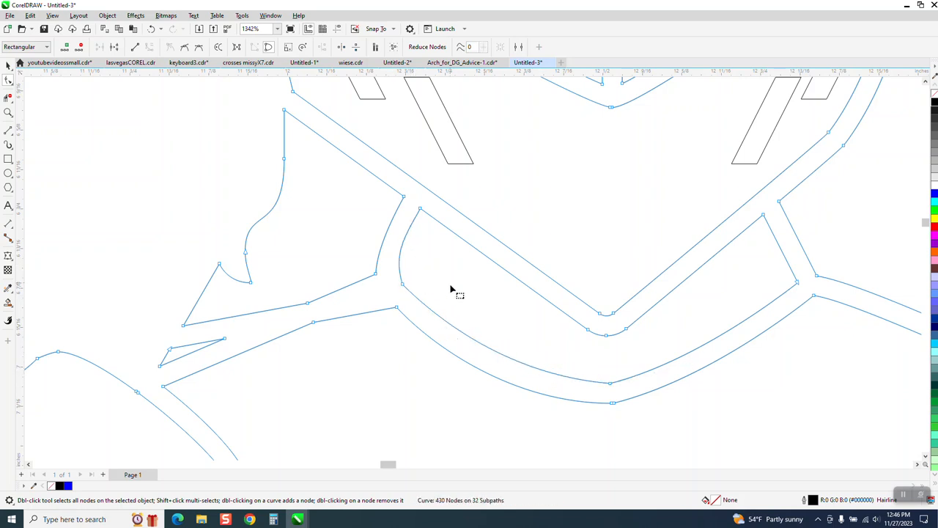
Delete the nodes forming the hooked stub at the peak of the lower chest chevron
{"action": "scroll", "coordinate": [460, 300], "scroll_direction": "down", "scroll_amount": 2}
{"action": "scroll", "coordinate": [476, 315], "scroll_direction": "down", "scroll_amount": 4}
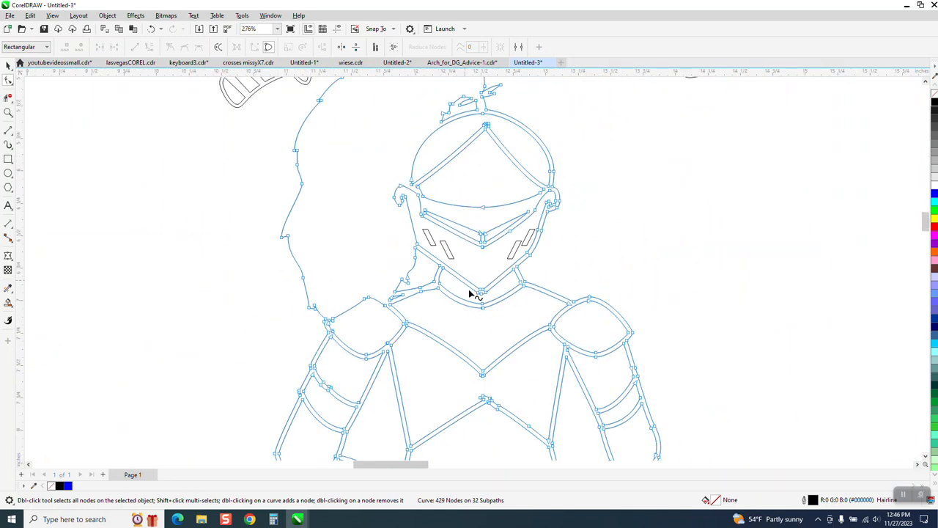
{"action": "left_click", "coordinate": [8, 113]}
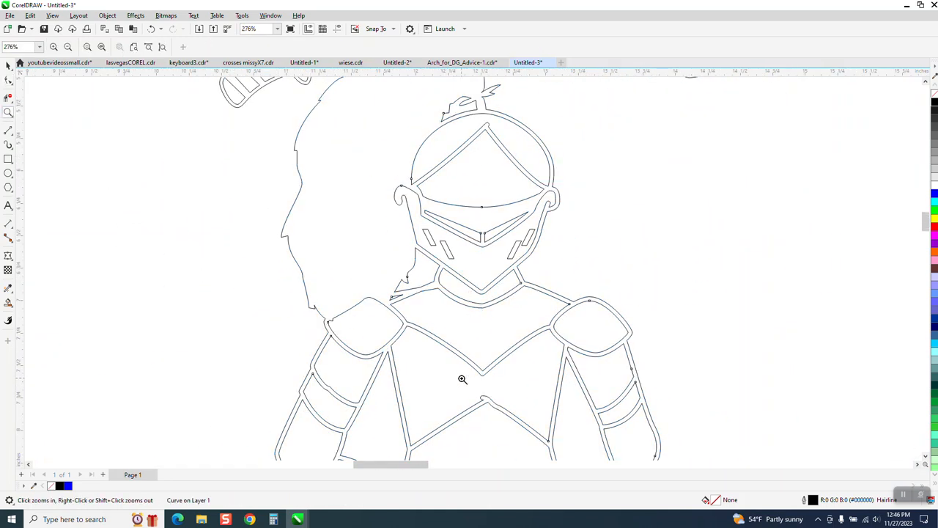
{"action": "left_click_drag", "start_coordinate": [462, 379], "coordinate": [515, 436]}
{"action": "left_click", "coordinate": [8, 81]}
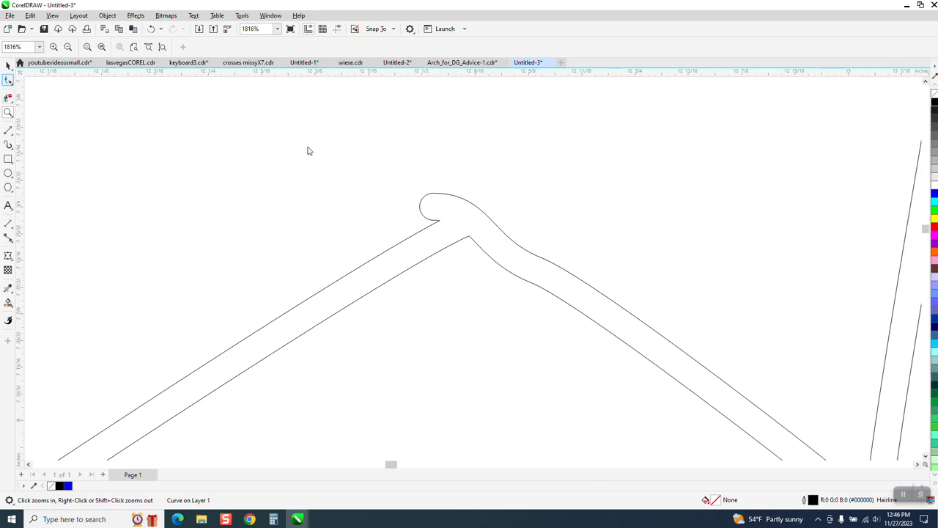
{"action": "left_click_drag", "start_coordinate": [402, 174], "coordinate": [440, 236]}
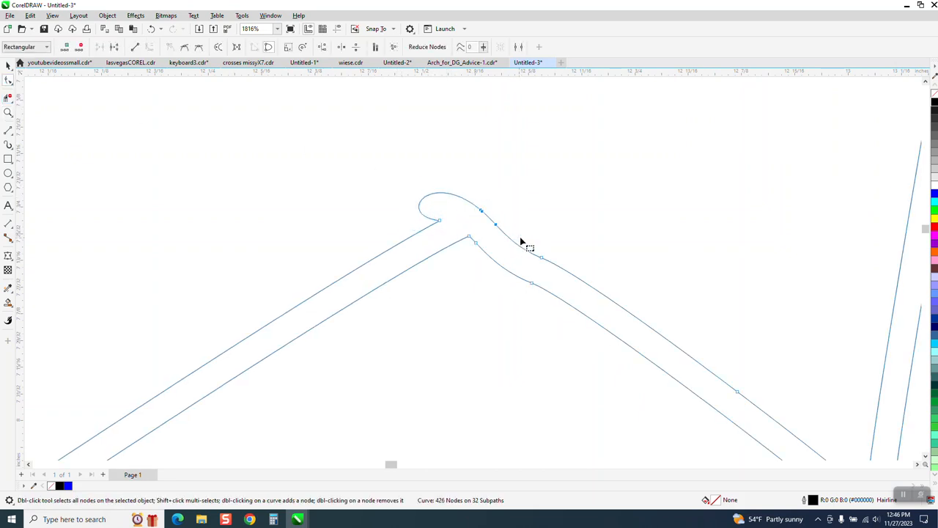
{"action": "key", "text": "Delete"}
Reshape the upper edge of the chevron's peak into a smooth rounded tip, removing the surplus node on its right slope
{"action": "left_click", "coordinate": [441, 222]}
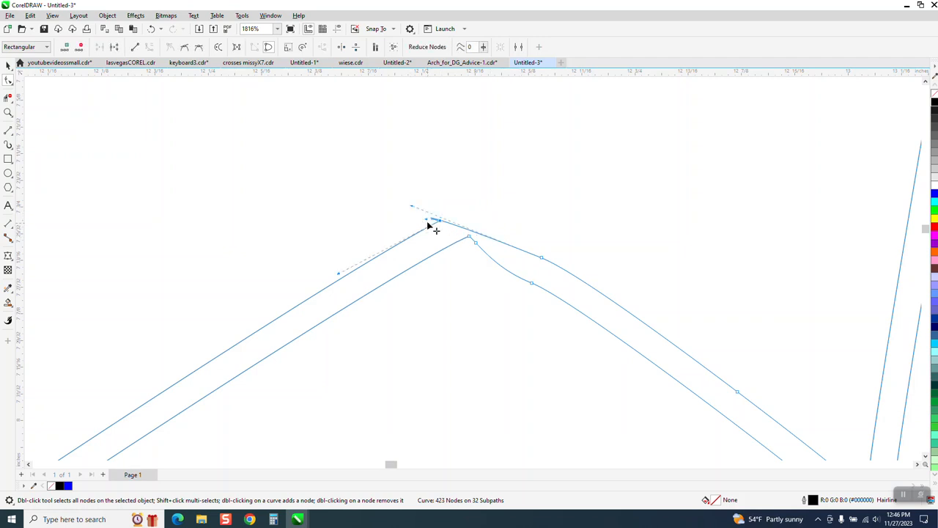
{"action": "left_click_drag", "start_coordinate": [428, 222], "coordinate": [521, 207]}
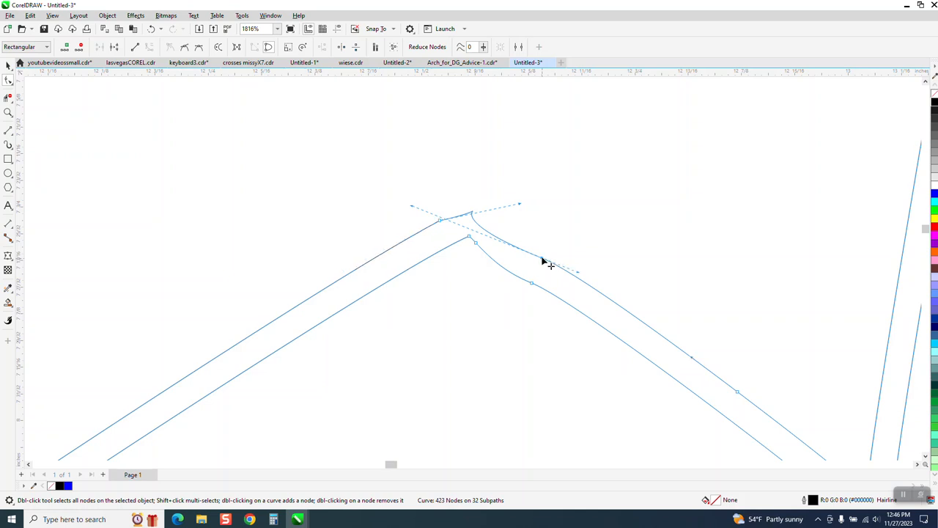
{"action": "key", "text": "Delete"}
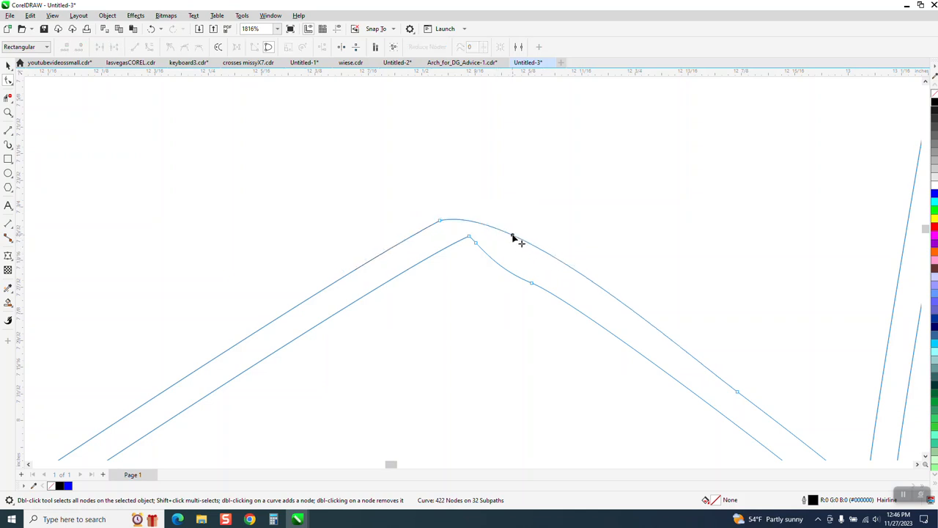
{"action": "left_click_drag", "start_coordinate": [513, 237], "coordinate": [483, 239]}
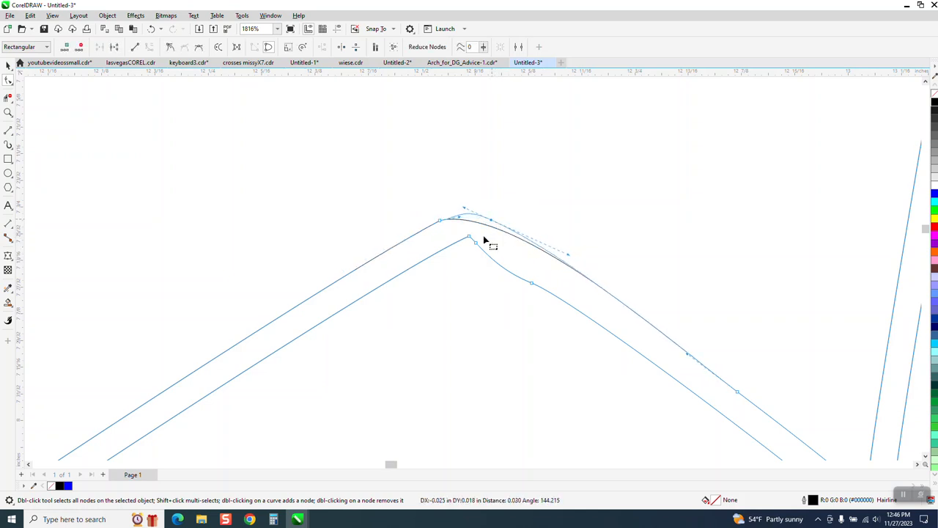
Delete the two extra nodes on the chevron's lower right edge and adjust its curve to run parallel to the upper edge
{"action": "double_click", "coordinate": [476, 243]}
{"action": "double_click", "coordinate": [531, 283]}
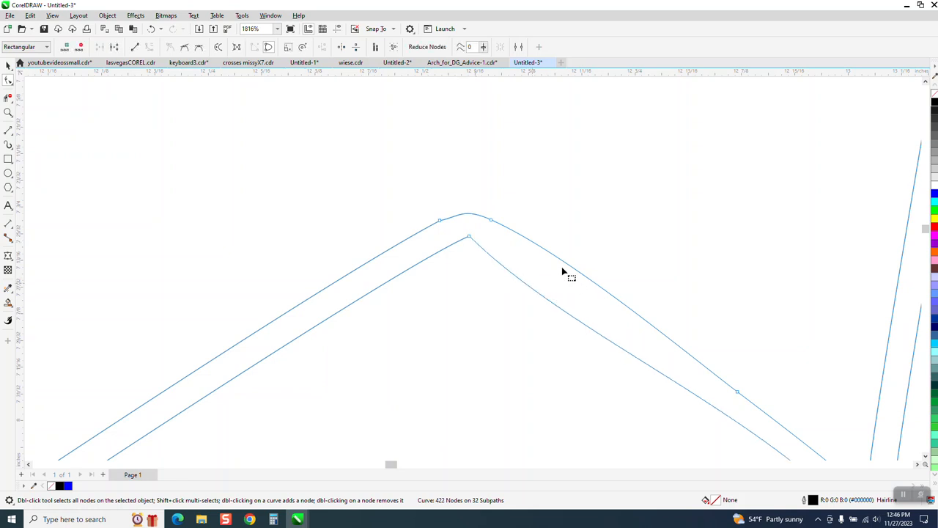
{"action": "scroll", "coordinate": [562, 272], "scroll_direction": "down", "scroll_amount": 2}
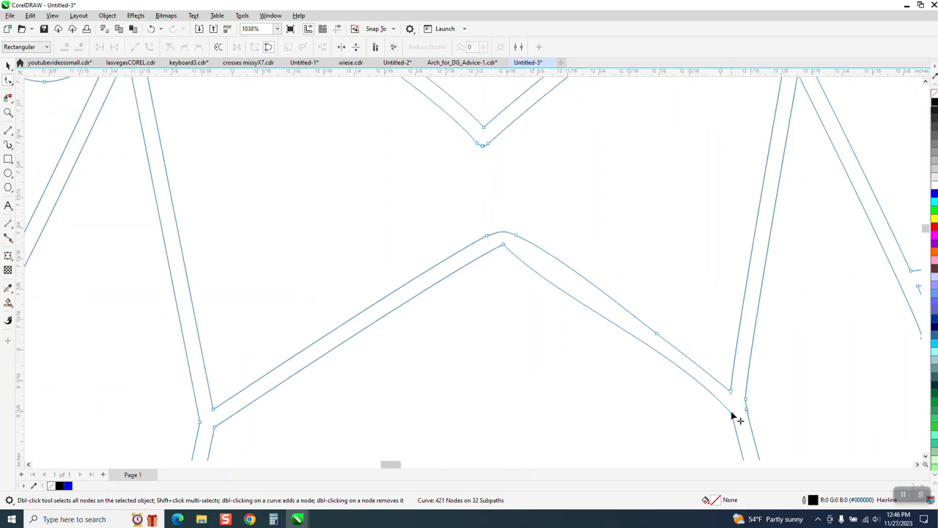
{"action": "left_click", "coordinate": [503, 250]}
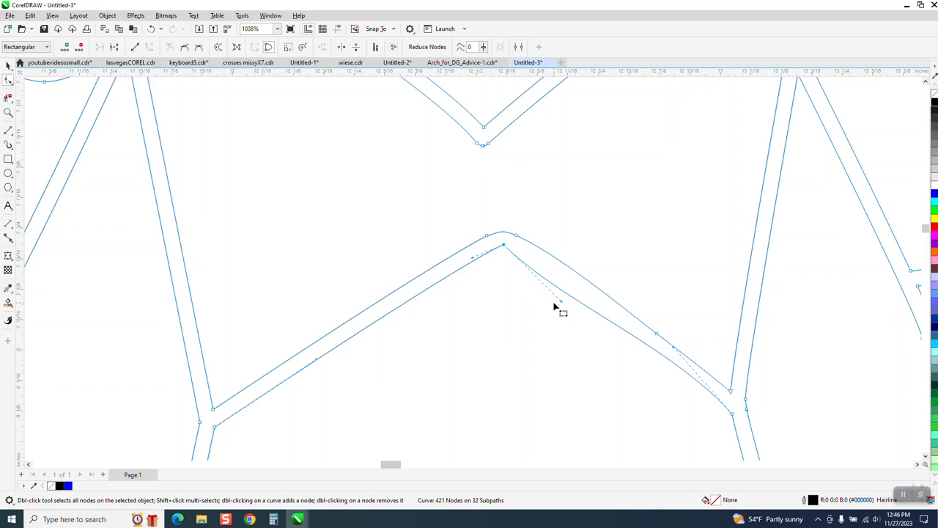
{"action": "left_click_drag", "start_coordinate": [561, 307], "coordinate": [663, 361]}
Delete the three nodes forming the kink midway along both edges of the upper band on the left arm
{"action": "scroll", "coordinate": [478, 335], "scroll_direction": "down", "scroll_amount": 4}
{"action": "scroll", "coordinate": [473, 342], "scroll_direction": "up", "scroll_amount": 1}
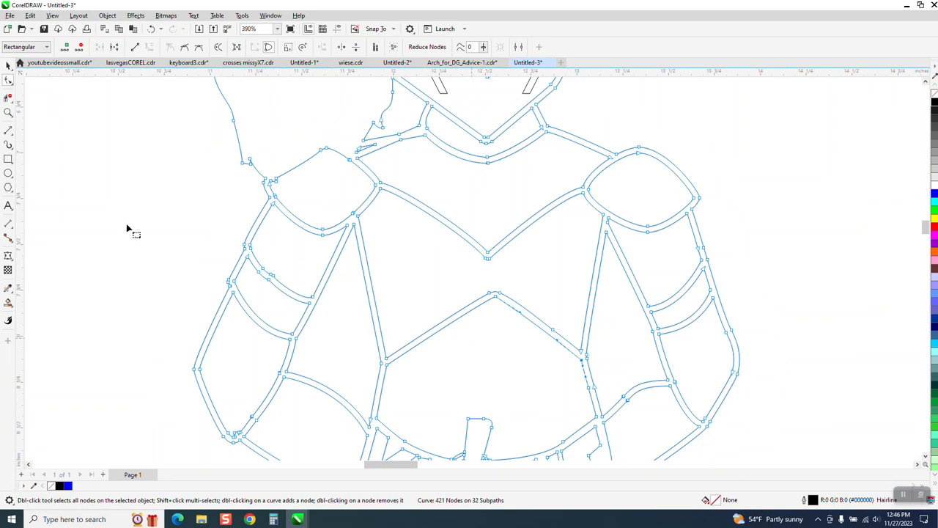
{"action": "left_click", "coordinate": [9, 111]}
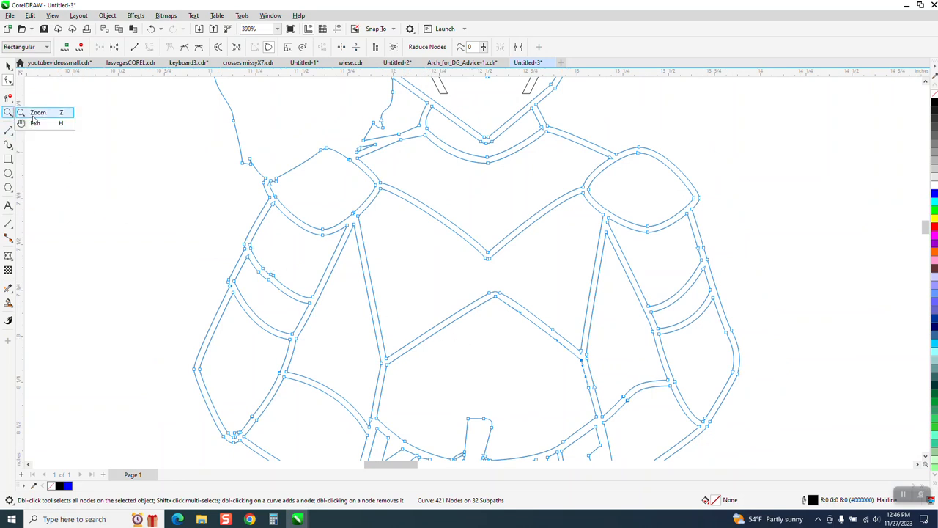
{"action": "left_click", "coordinate": [33, 115]}
{"action": "left_click_drag", "start_coordinate": [216, 236], "coordinate": [437, 362]}
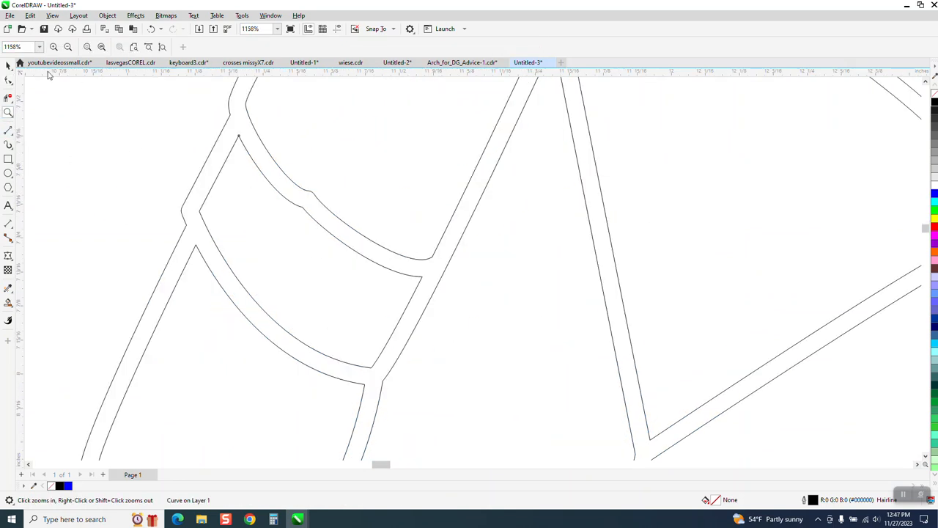
{"action": "left_click", "coordinate": [8, 82]}
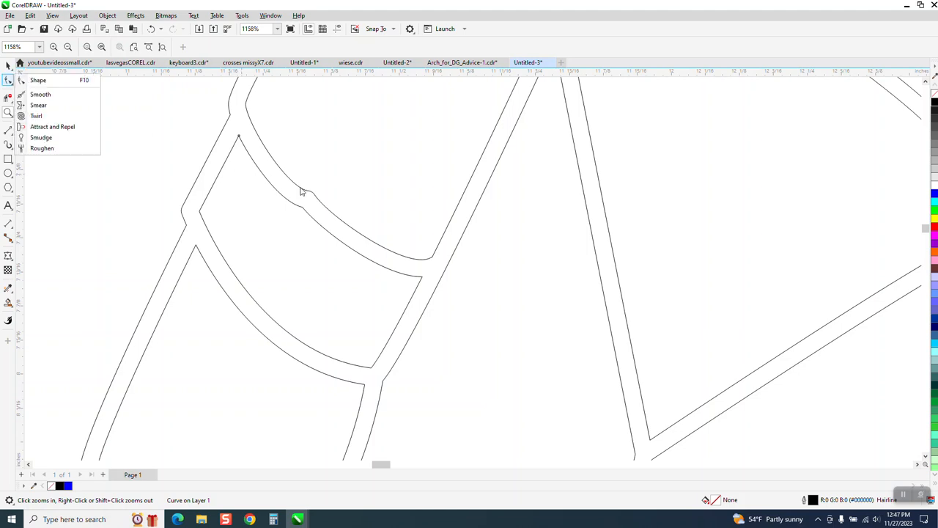
{"action": "left_click", "coordinate": [41, 80]}
{"action": "left_click_drag", "start_coordinate": [285, 236], "coordinate": [283, 234]}
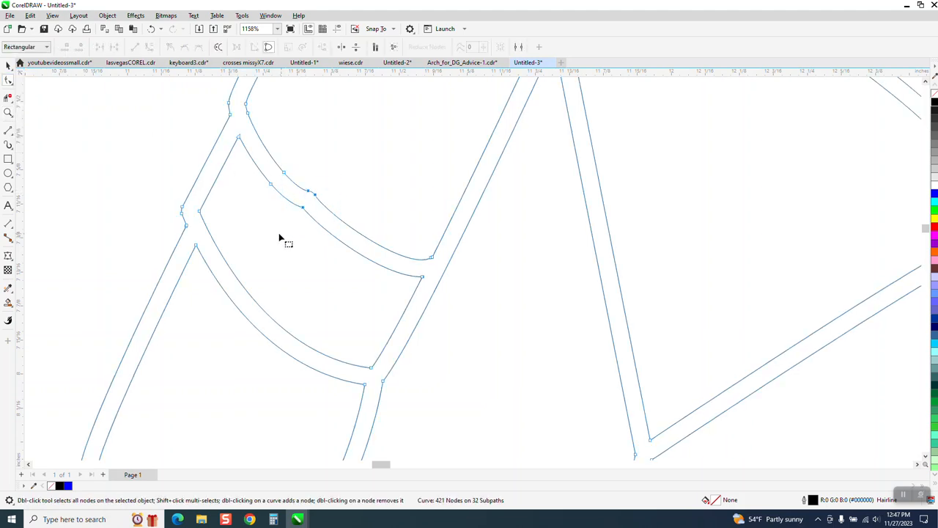
{"action": "key", "text": "Delete"}
{"action": "scroll", "coordinate": [320, 292], "scroll_direction": "down", "scroll_amount": 4}
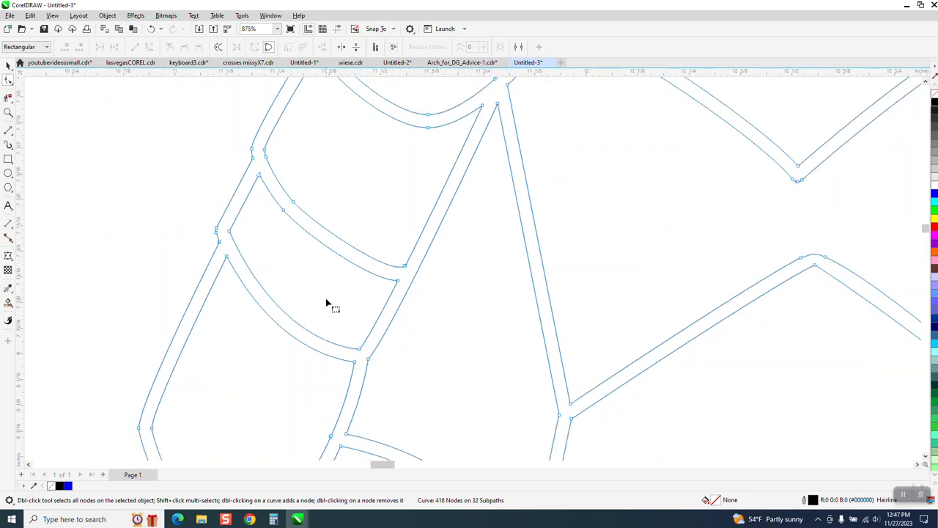
{"action": "scroll", "coordinate": [328, 298], "scroll_direction": "down", "scroll_amount": 1}
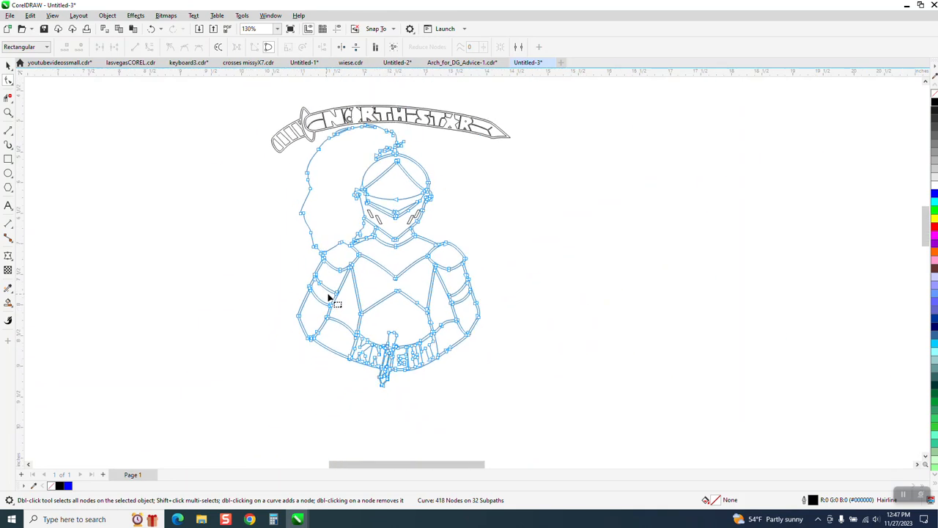
Set the nudge distance to 5 inches and group all the sword and knight artwork
{"action": "left_click", "coordinate": [8, 65]}
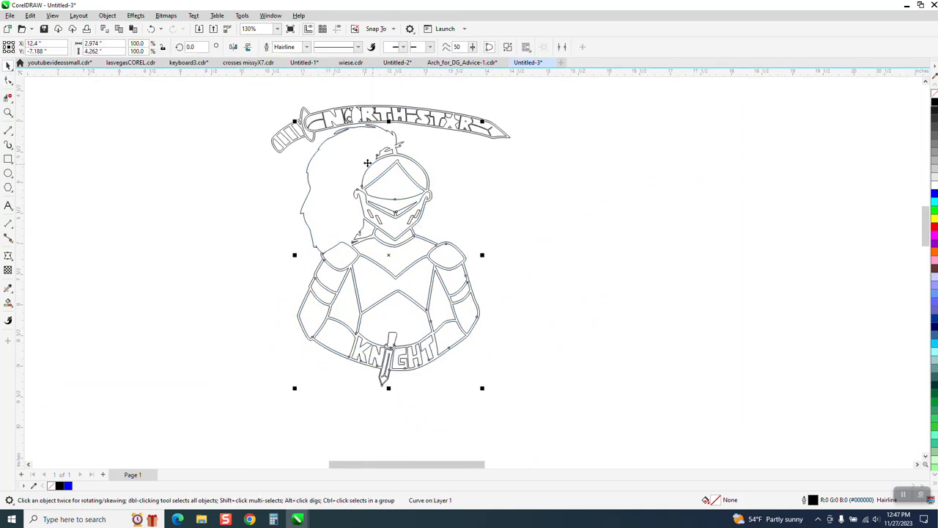
{"action": "left_click", "coordinate": [8, 305]}
{"action": "left_click", "coordinate": [499, 183]}
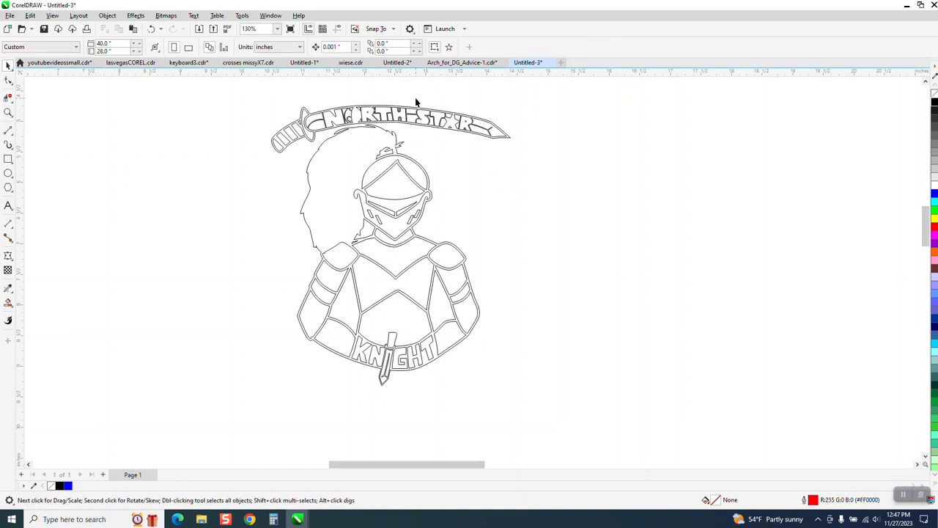
{"action": "left_click", "coordinate": [330, 47]}
{"action": "left_click", "coordinate": [314, 132]}
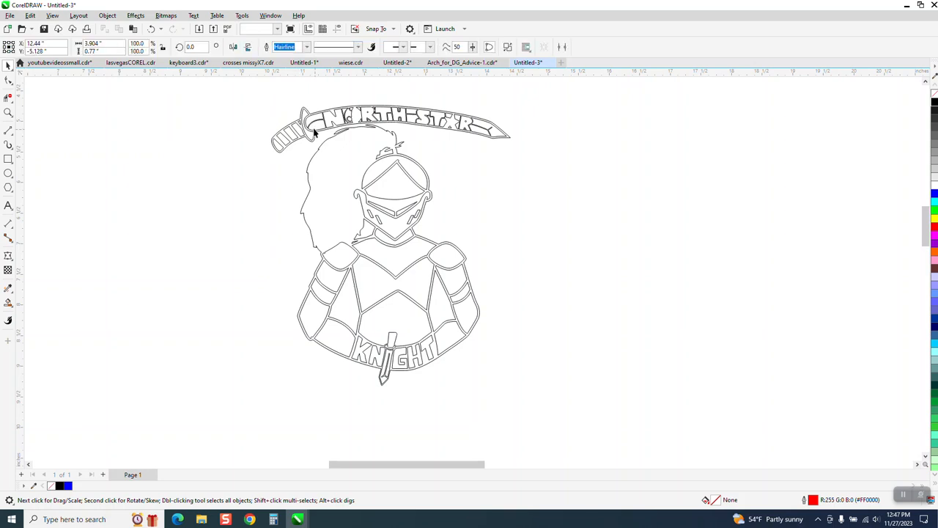
{"action": "left_click", "coordinate": [266, 114]}
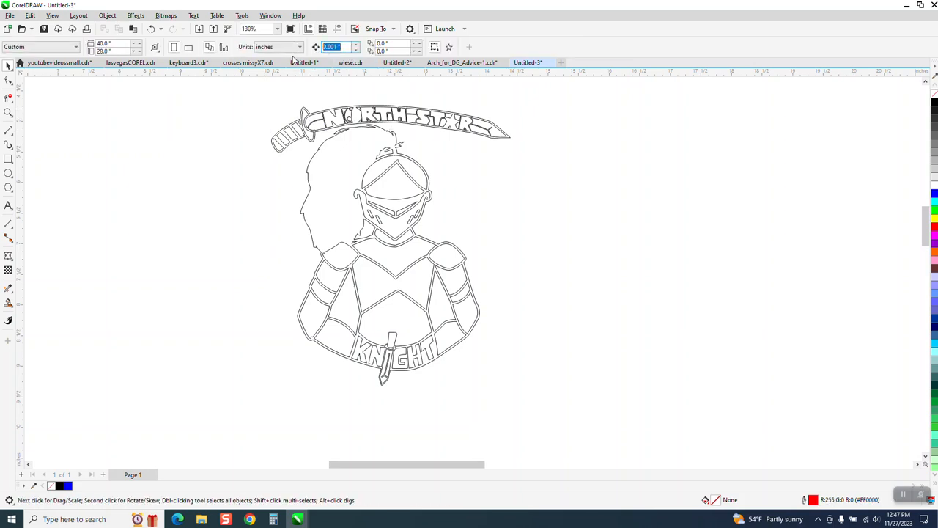
{"action": "type", "text": "5"}
{"action": "left_click_drag", "start_coordinate": [360, 277], "coordinate": [572, 408]}
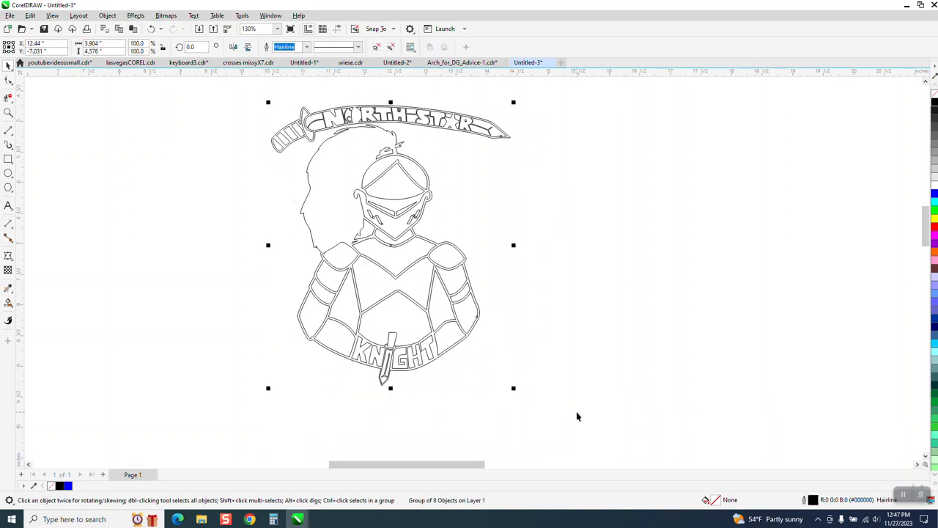
Smart-fill the sword, the knight's linework and the four helmet slots with blue, undoing the stray fill of the lower face
{"action": "left_click", "coordinate": [8, 113]}
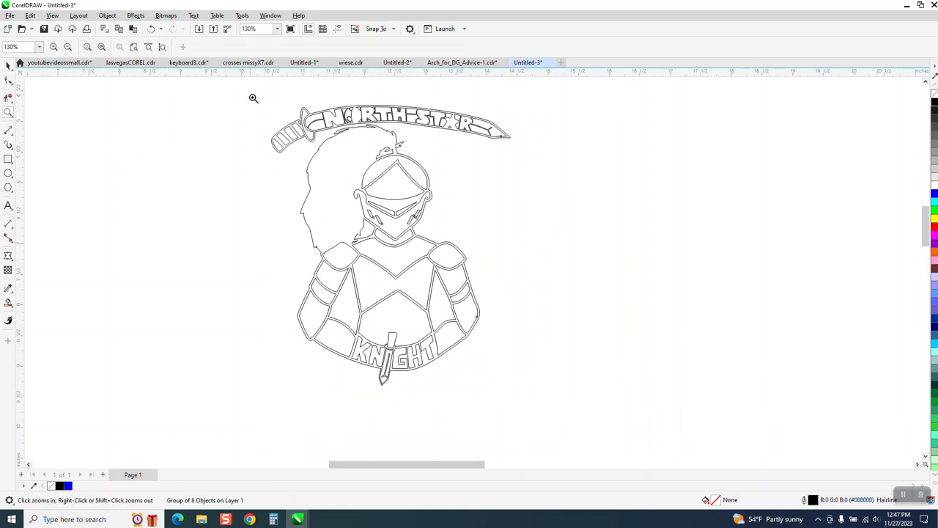
{"action": "left_click_drag", "start_coordinate": [252, 95], "coordinate": [565, 387]}
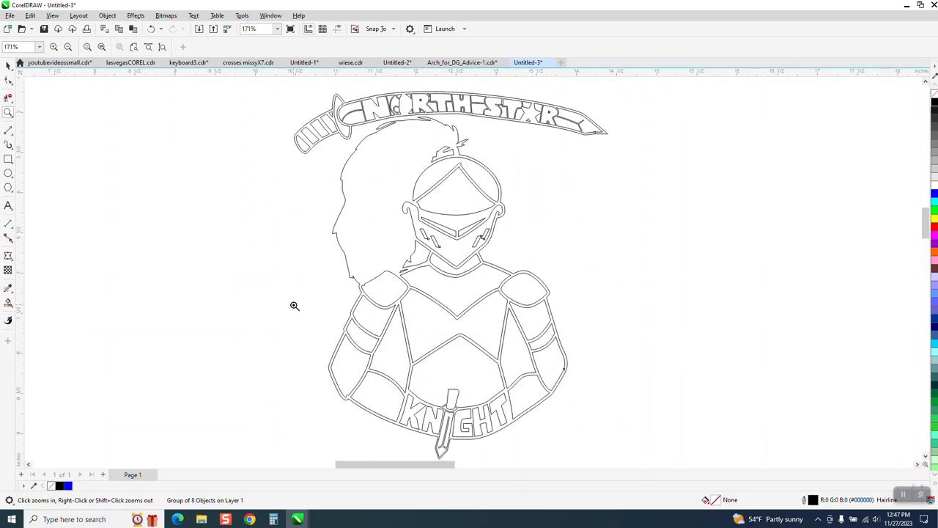
{"action": "left_click", "coordinate": [8, 303]}
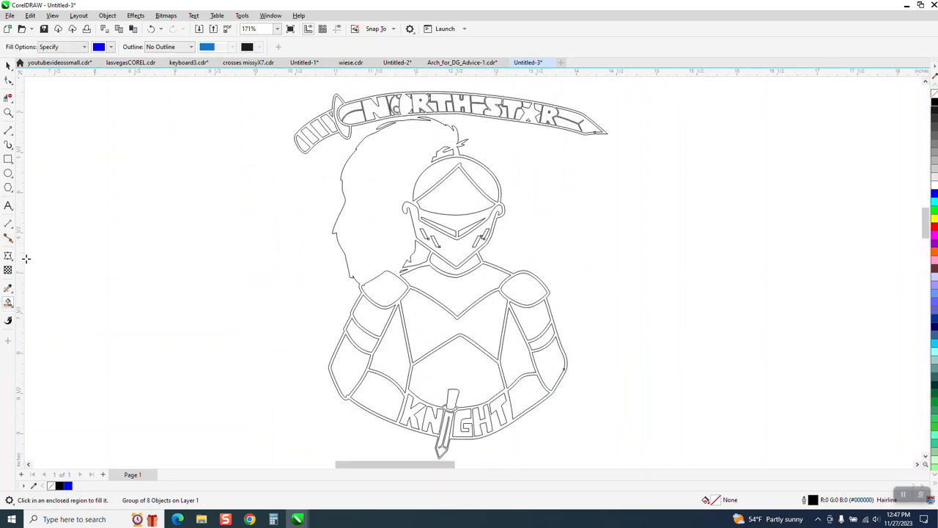
{"action": "left_click", "coordinate": [339, 100]}
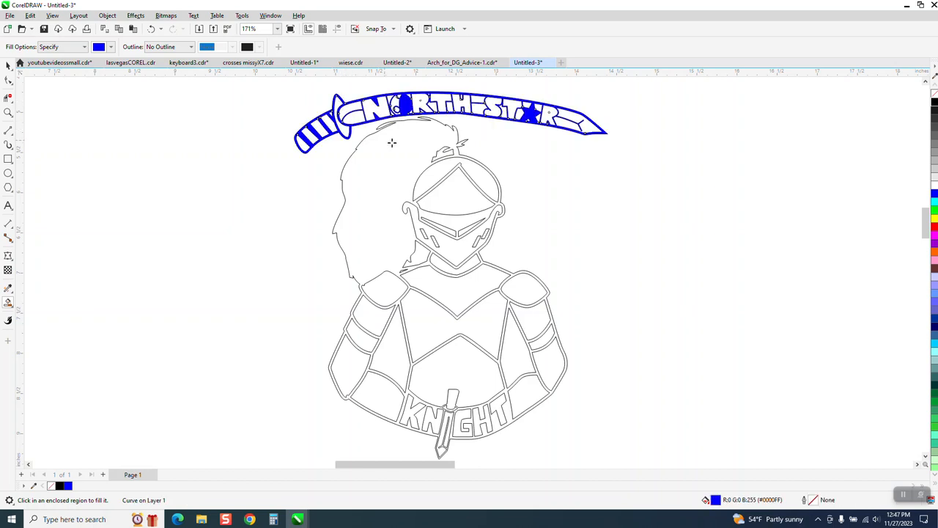
{"action": "left_click", "coordinate": [429, 140]}
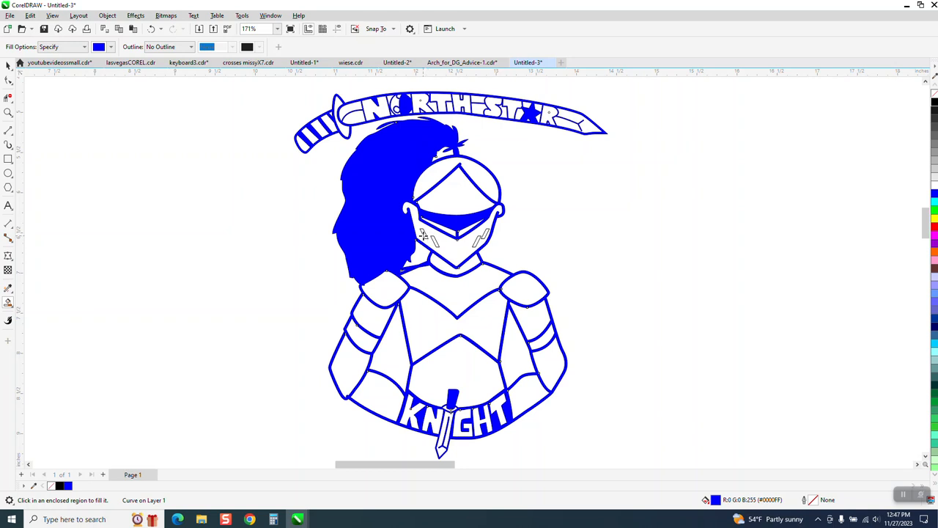
{"action": "left_click", "coordinate": [432, 240]}
{"action": "left_click", "coordinate": [478, 239]}
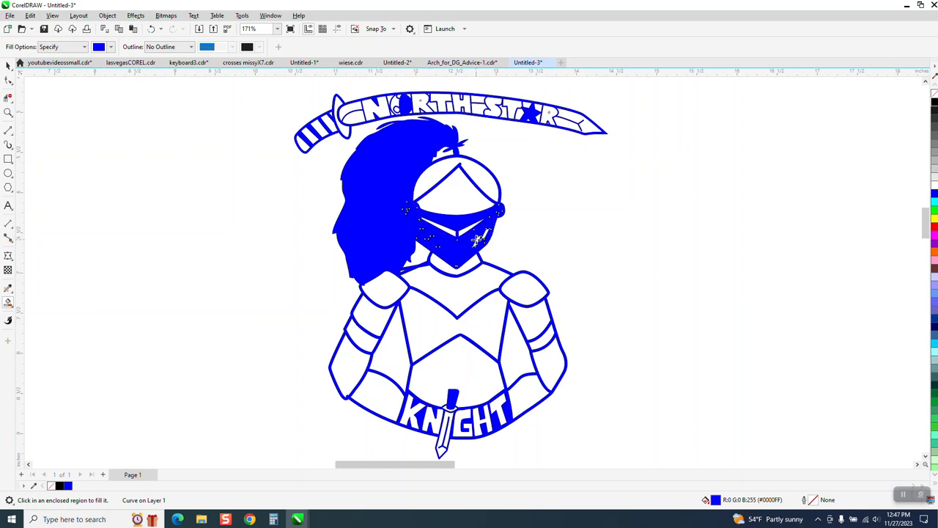
{"action": "left_click", "coordinate": [151, 28]}
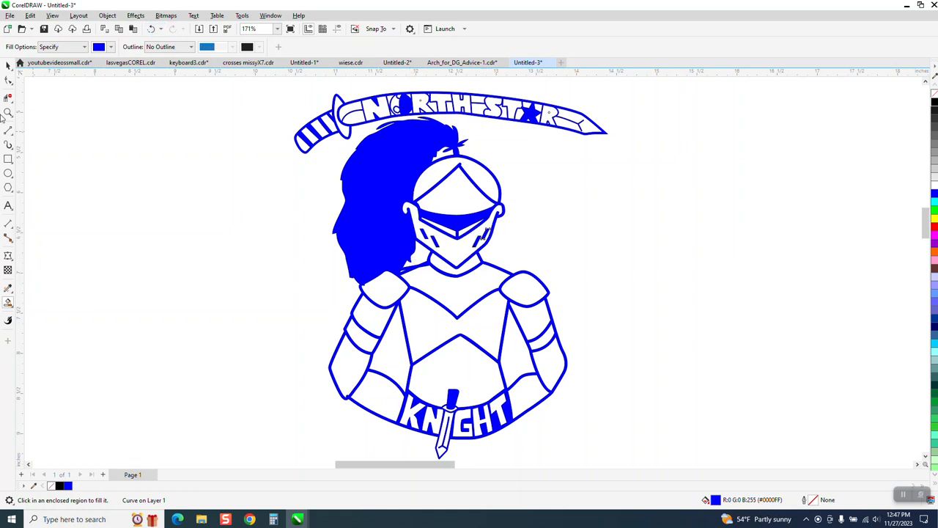
Delete the grouped original outlines beneath the blue fills, and move the displaced helmet slot fill back 5 inches into place
{"action": "left_click", "coordinate": [8, 65]}
{"action": "key", "text": "ctrl+d"}
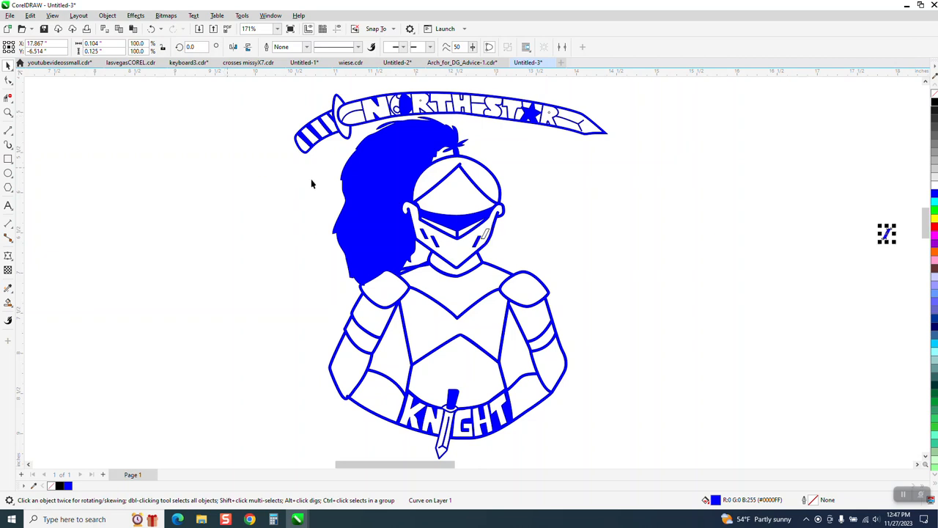
{"action": "left_click", "coordinate": [488, 232]}
{"action": "key", "text": "Escape"}
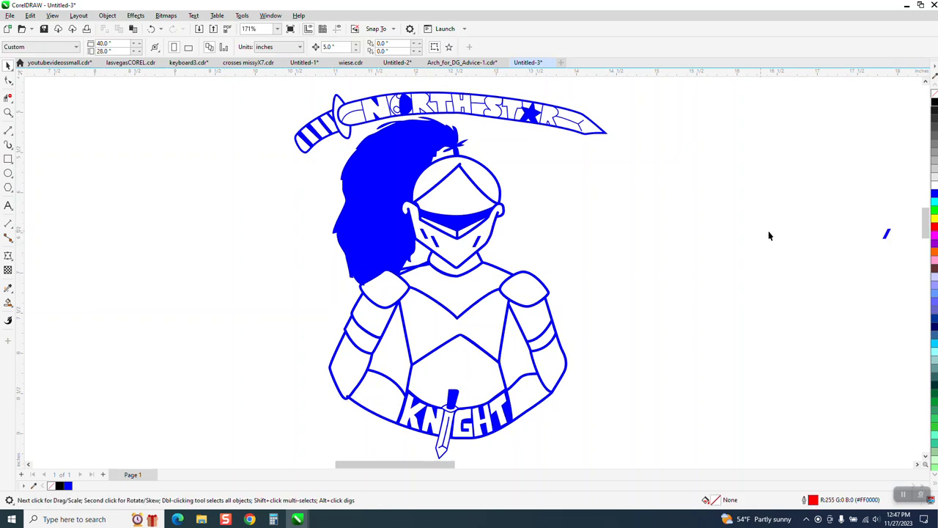
{"action": "left_click", "coordinate": [887, 235]}
{"action": "key", "text": "ctrl+z"}
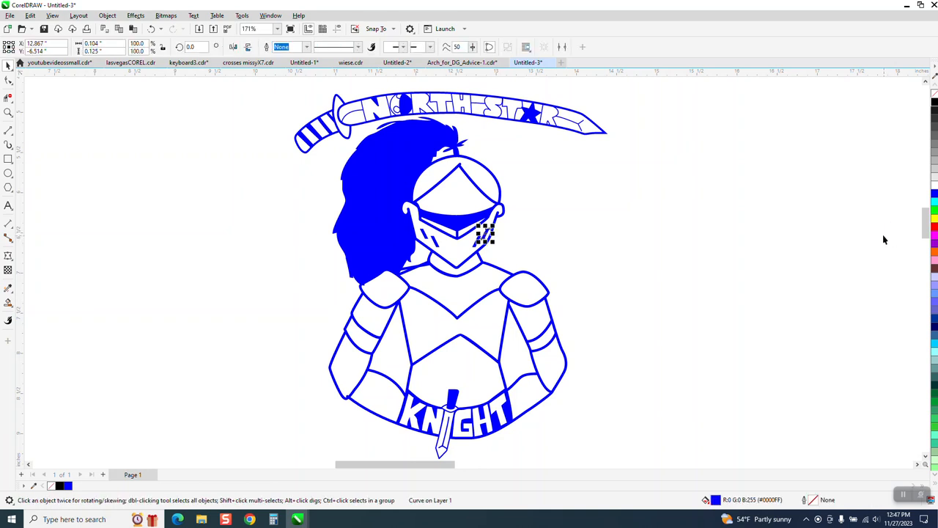
{"action": "left_click", "coordinate": [632, 247]}
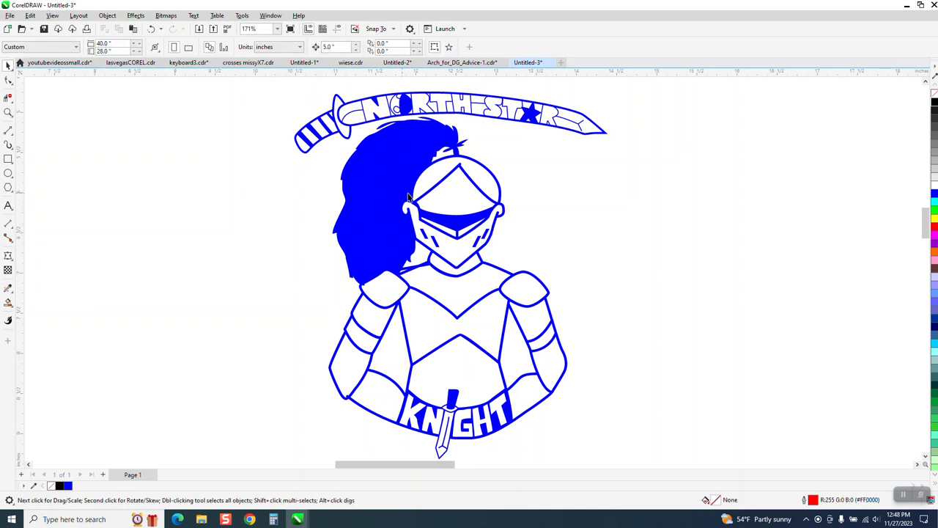
Inspect the filled sword lettering, plume and lower left elbow for remaining flaws in the linework
{"action": "left_click", "coordinate": [8, 112]}
{"action": "left_click_drag", "start_coordinate": [266, 94], "coordinate": [521, 197]}
{"action": "scroll", "coordinate": [489, 206], "scroll_direction": "down", "scroll_amount": 3}
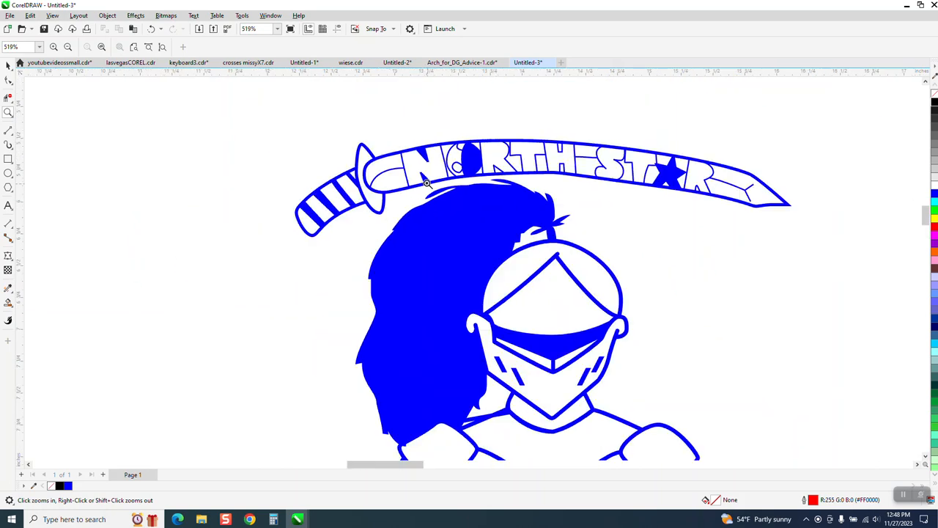
{"action": "scroll", "coordinate": [428, 182], "scroll_direction": "down", "scroll_amount": 2}
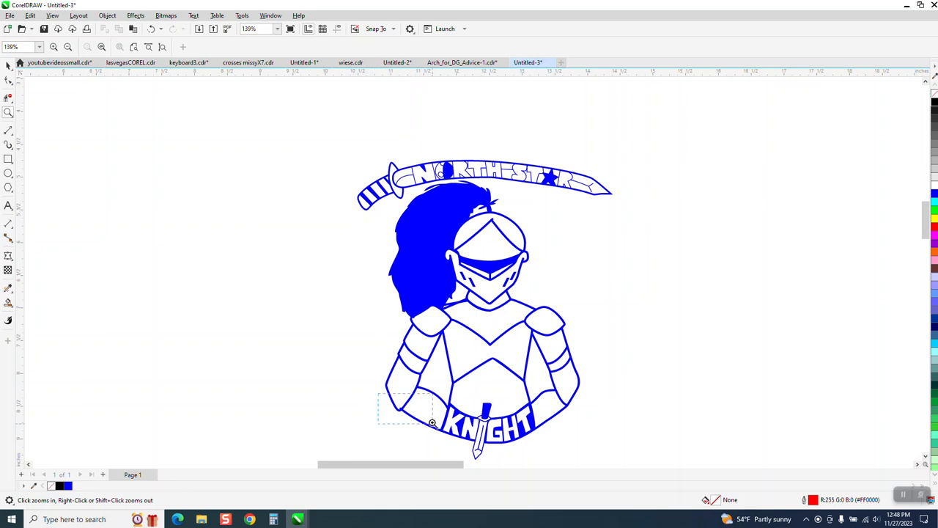
{"action": "left_click_drag", "start_coordinate": [433, 423], "coordinate": [432, 424]}
{"action": "scroll", "coordinate": [351, 267], "scroll_direction": "down", "scroll_amount": 2}
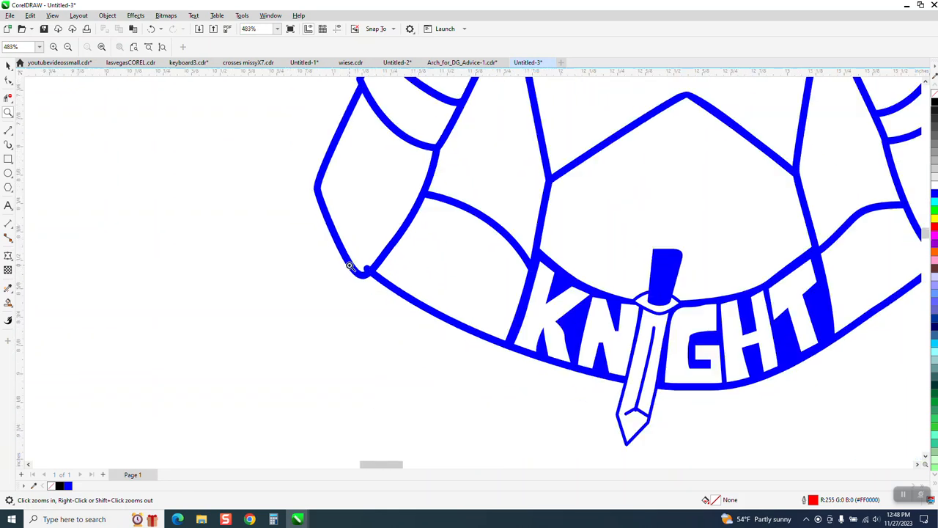
{"action": "scroll", "coordinate": [349, 267], "scroll_direction": "down", "scroll_amount": 1}
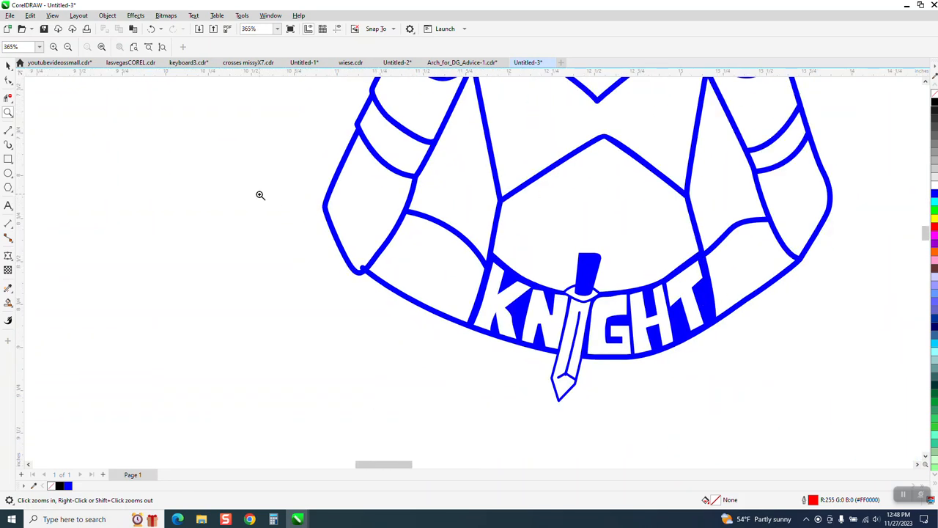
Undo the outline deletion and the blue fills to return to the unfilled line art
{"action": "left_click", "coordinate": [152, 29]}
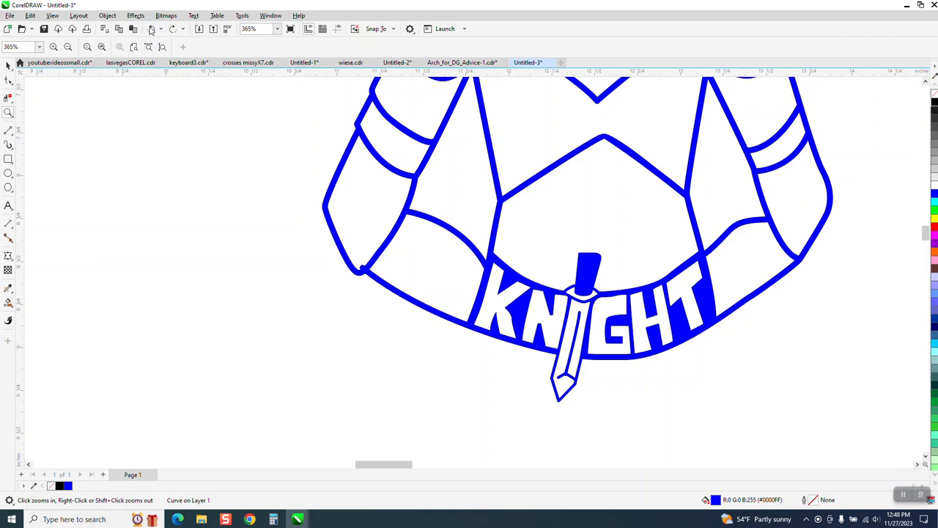
{"action": "left_click", "coordinate": [151, 29]}
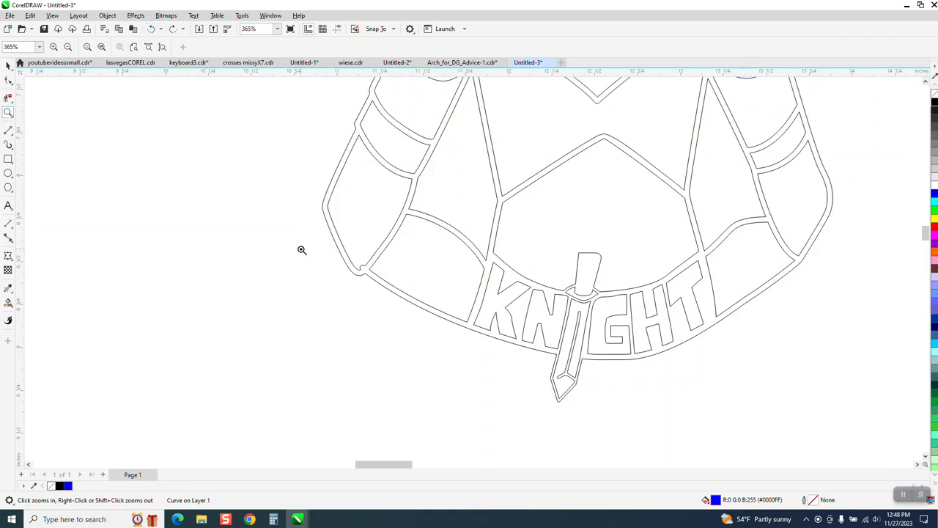
{"action": "left_click_drag", "start_coordinate": [432, 303], "coordinate": [437, 315]}
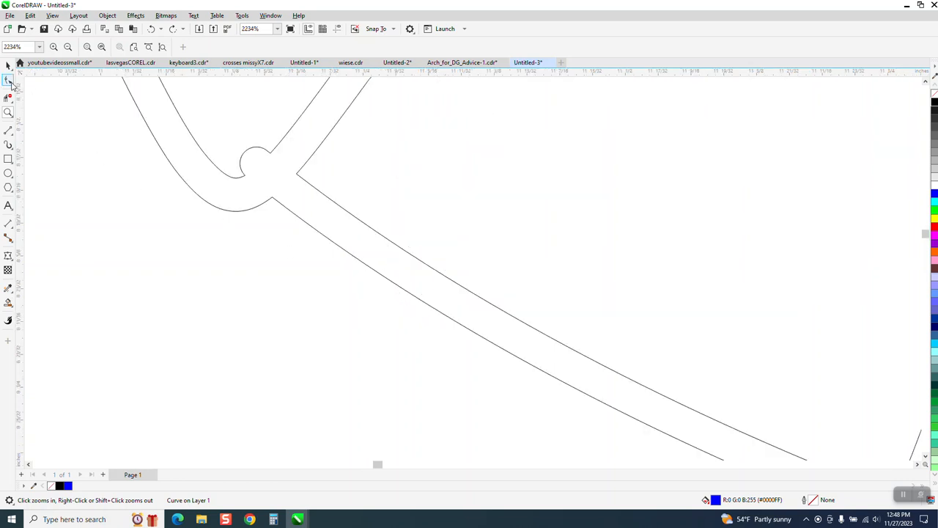
{"action": "left_click", "coordinate": [8, 81]}
{"action": "left_click", "coordinate": [265, 152]}
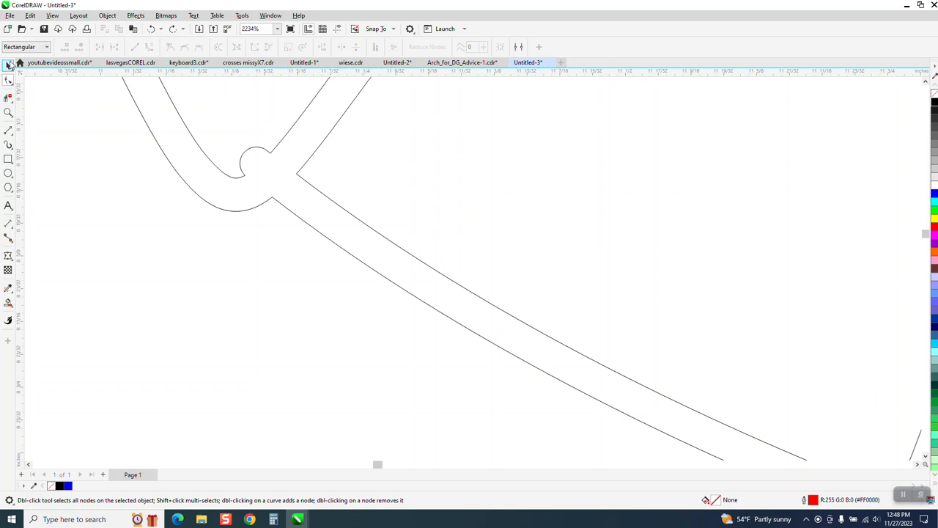
{"action": "left_click", "coordinate": [107, 15]}
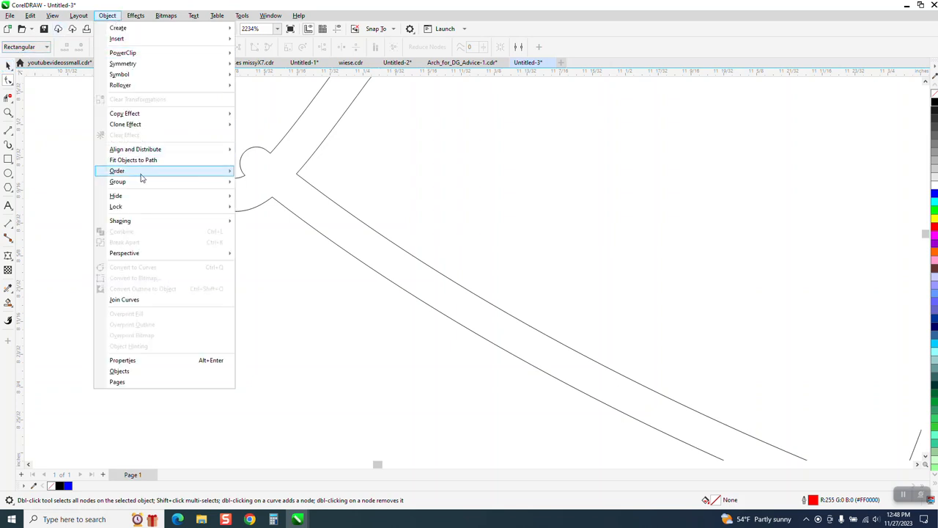
{"action": "mouse_move", "coordinate": [140, 181]}
{"action": "key", "text": "Escape"}
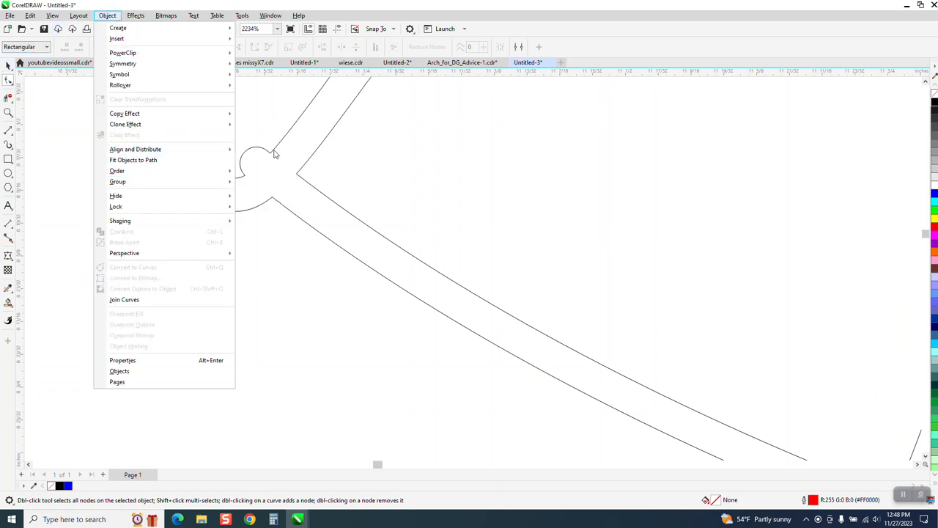
{"action": "key", "text": "Escape"}
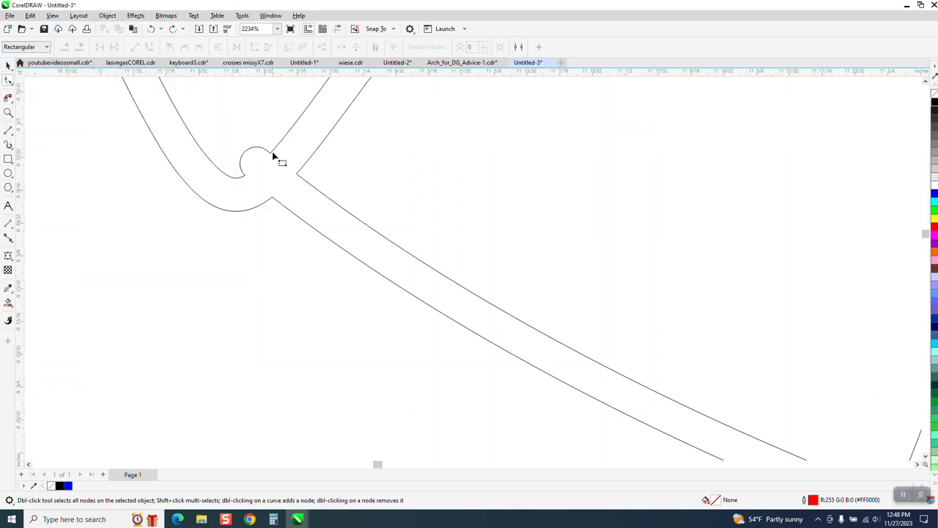
Select the grouped traced outlines at the lower left elbow and ungroup them
{"action": "left_click", "coordinate": [8, 65]}
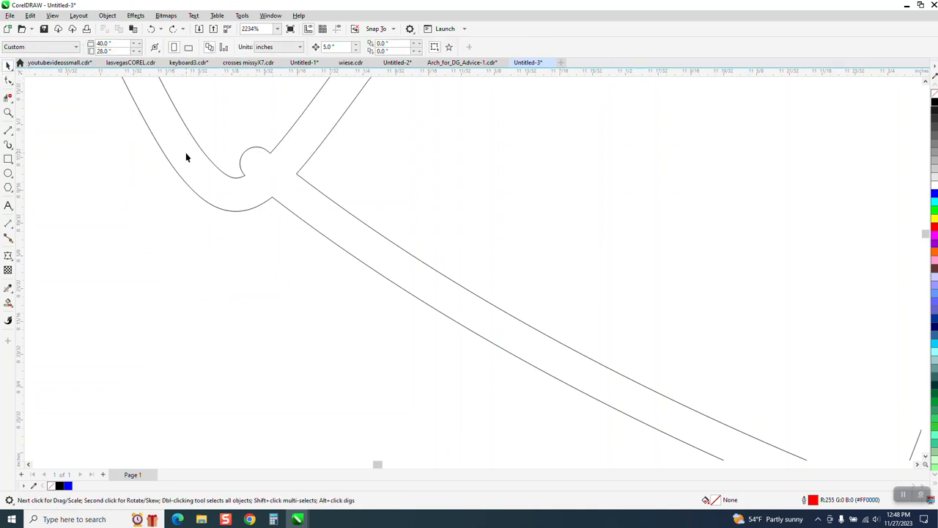
{"action": "left_click", "coordinate": [235, 179]}
{"action": "left_click", "coordinate": [107, 15]}
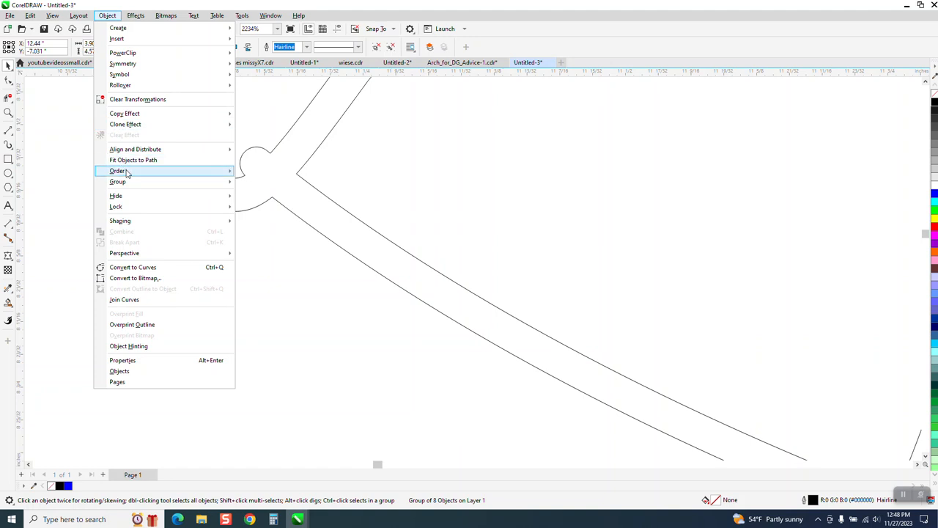
{"action": "left_click", "coordinate": [250, 191]}
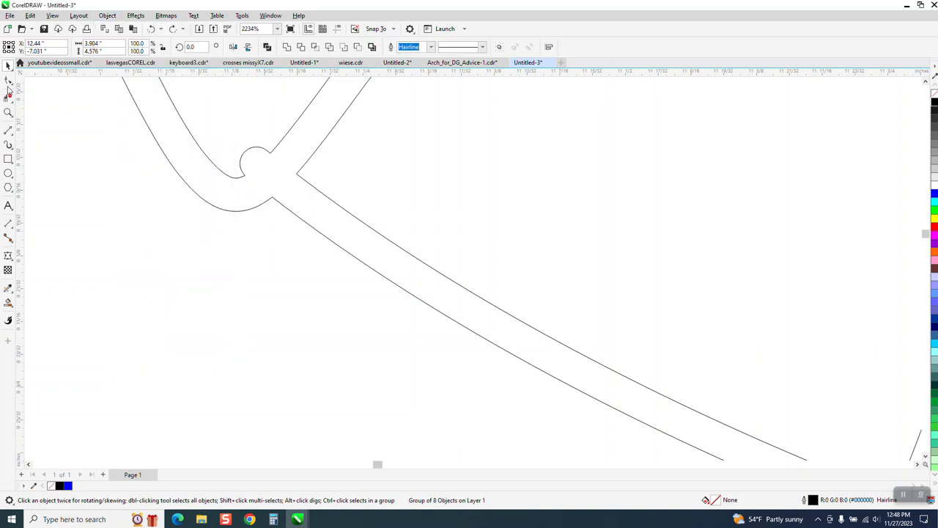
Delete the nodes forming the rounded stub inside the lower left elbow and convert the remaining segment to a straight line
{"action": "key", "text": "F10"}
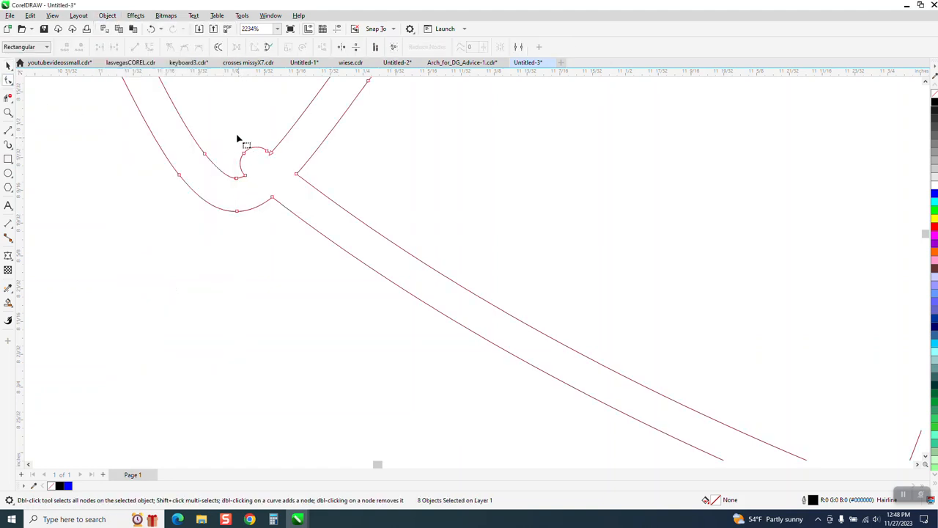
{"action": "left_click_drag", "start_coordinate": [238, 138], "coordinate": [269, 179]}
{"action": "key", "text": "Delete"}
{"action": "left_click_drag", "start_coordinate": [279, 130], "coordinate": [237, 184]}
{"action": "right_click", "coordinate": [238, 182]}
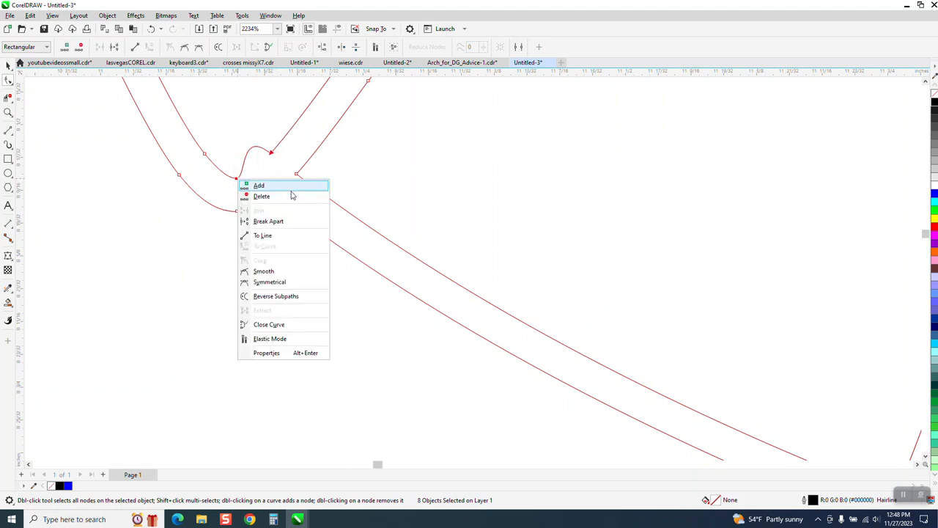
{"action": "left_click", "coordinate": [277, 297]}
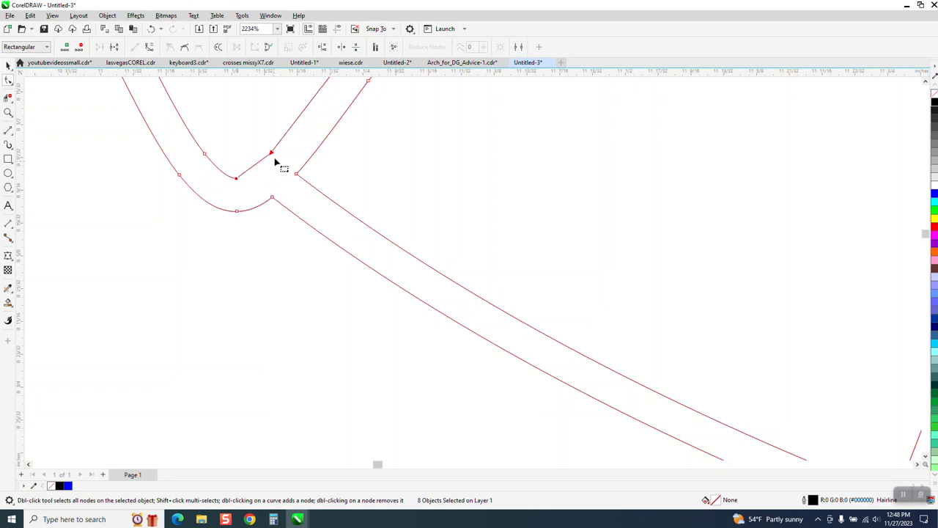
Convert the straight segment inside the lower left elbow to a curve and bend it outward to follow the elbow's outer edge
{"action": "left_click_drag", "start_coordinate": [225, 128], "coordinate": [300, 192]}
{"action": "right_click", "coordinate": [272, 155]}
{"action": "left_click", "coordinate": [297, 222]}
{"action": "left_click", "coordinate": [234, 183]}
{"action": "left_click", "coordinate": [250, 173]}
{"action": "left_click_drag", "start_coordinate": [249, 174], "coordinate": [278, 155]}
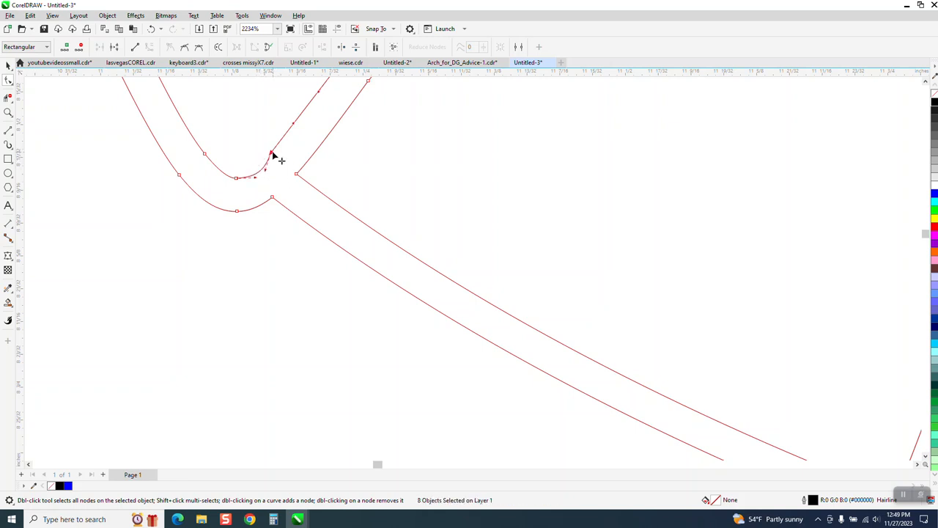
Delete the corner node where the reshaped elbow curve meets the inner forearm line
{"action": "left_click", "coordinate": [286, 154]}
{"action": "left_click", "coordinate": [271, 152]}
{"action": "key", "text": "Delete"}
Delete the surplus nodes along the lower edge of the right forearm, beside the KNIGHT lettering
{"action": "scroll", "coordinate": [355, 187], "scroll_direction": "down", "scroll_amount": 2}
{"action": "scroll", "coordinate": [322, 309], "scroll_direction": "down", "scroll_amount": 4}
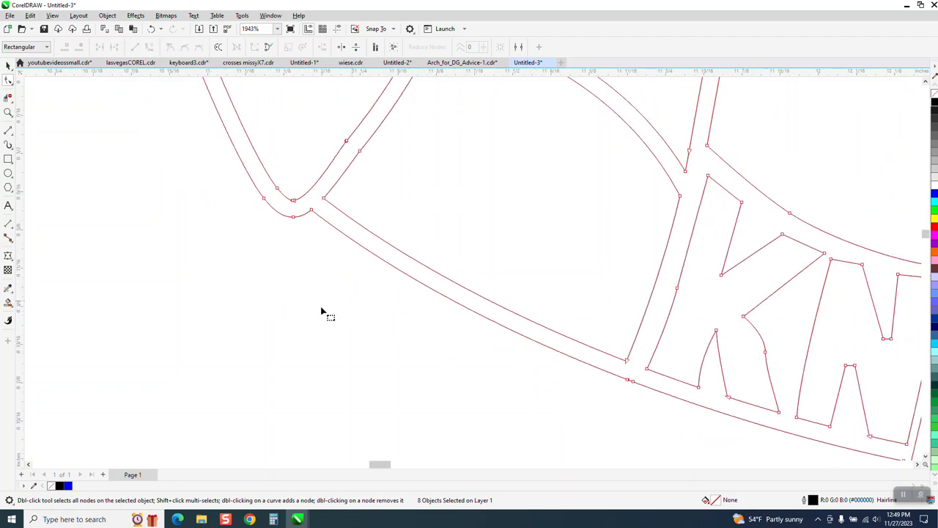
{"action": "scroll", "coordinate": [318, 303], "scroll_direction": "down", "scroll_amount": 1}
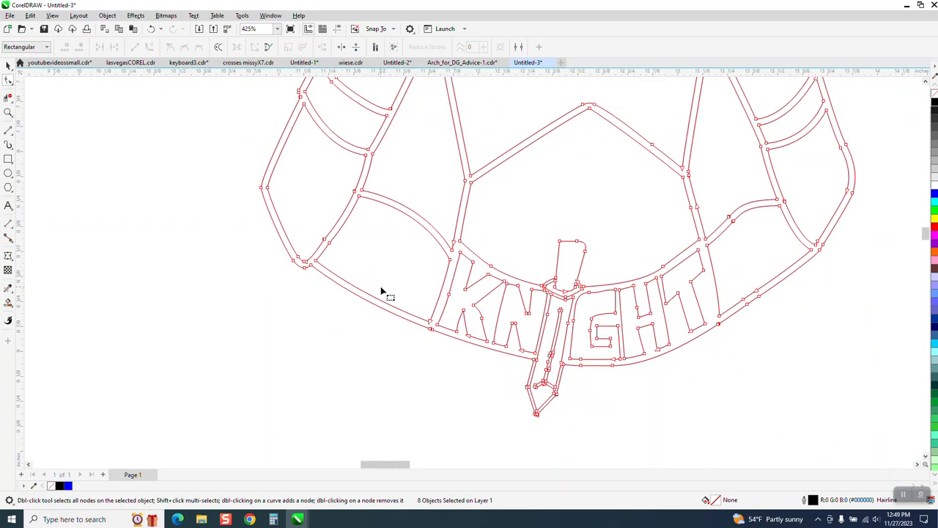
{"action": "left_click_drag", "start_coordinate": [738, 277], "coordinate": [777, 331]}
{"action": "key", "text": "Delete"}
Try deleting the extra nodes on the outer edge above the right elbow, and undo the deletion
{"action": "left_click_drag", "start_coordinate": [872, 141], "coordinate": [833, 165]}
{"action": "key", "text": "Delete"}
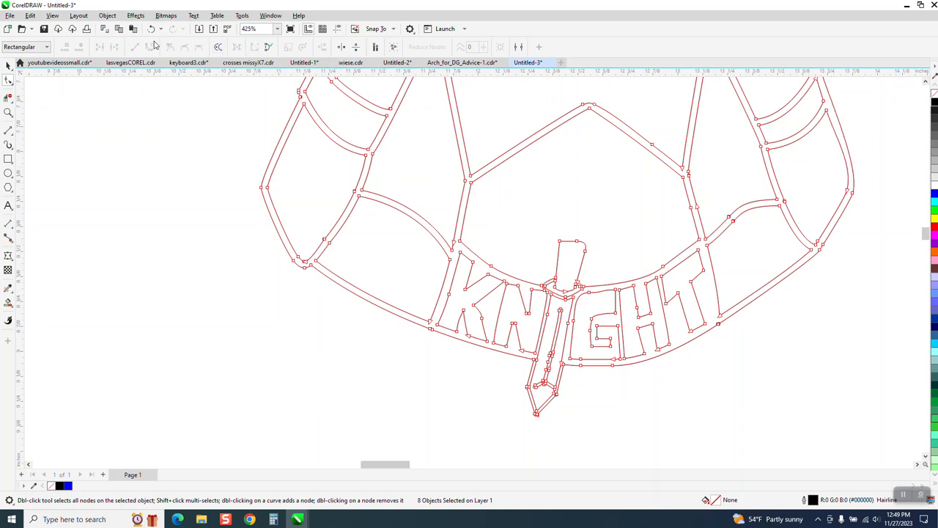
{"action": "left_click", "coordinate": [149, 30]}
Replace the North Star sword's blue fill with a black outline, and group the sword with all the knight outlines
{"action": "scroll", "coordinate": [344, 326], "scroll_direction": "down", "scroll_amount": 5}
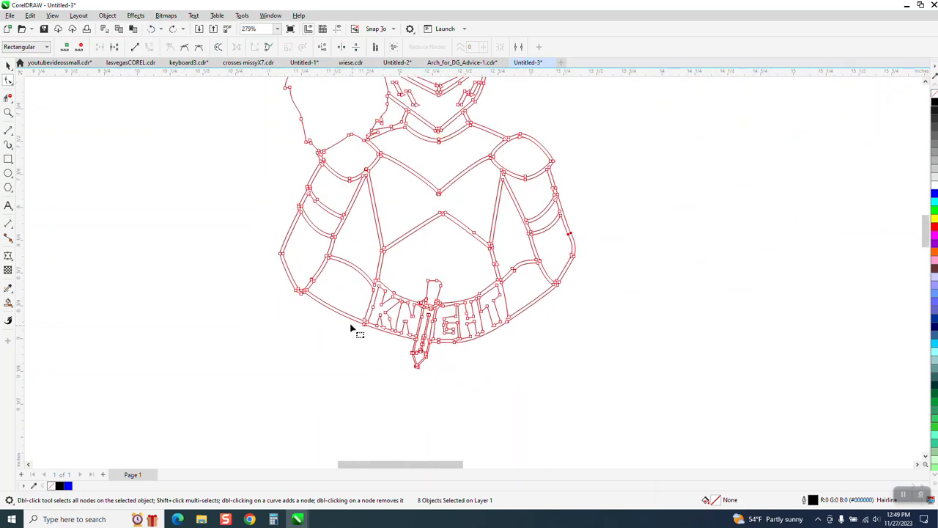
{"action": "left_click", "coordinate": [8, 65]}
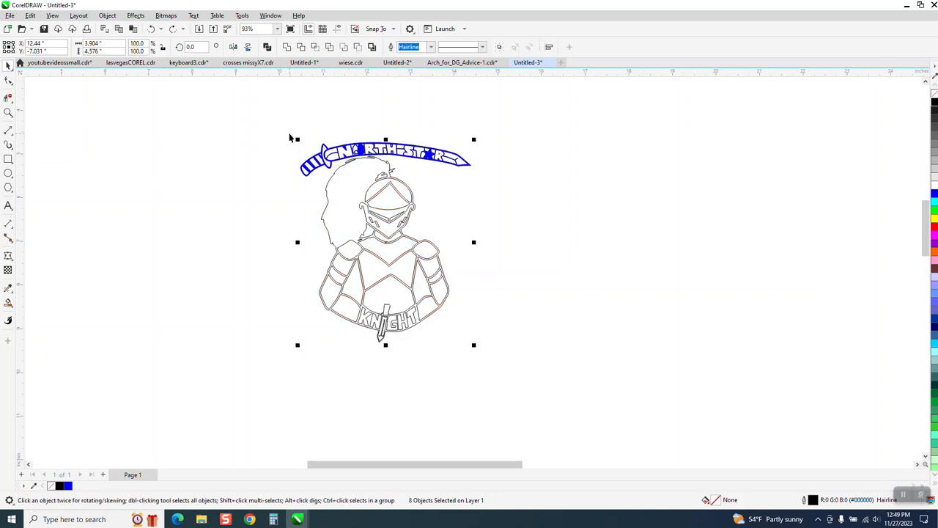
{"action": "left_click_drag", "start_coordinate": [279, 121], "coordinate": [580, 400]}
{"action": "left_click", "coordinate": [474, 164]}
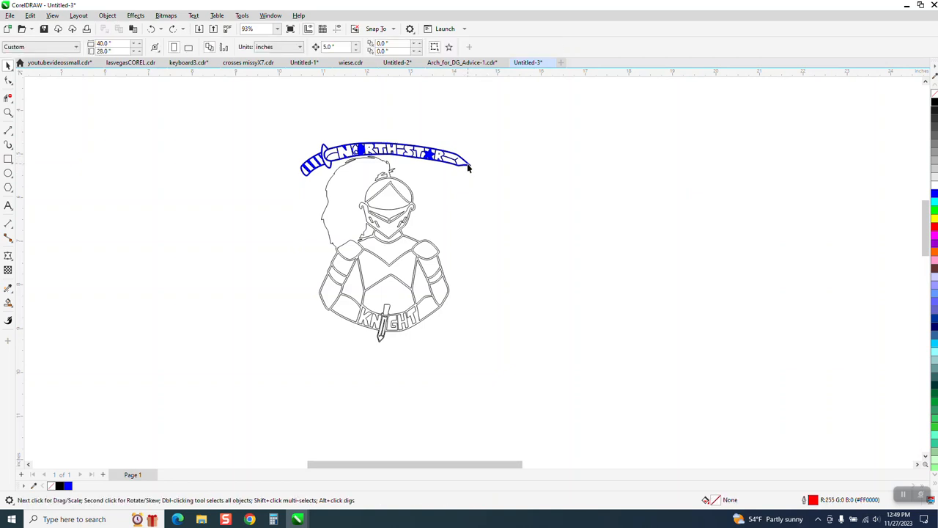
{"action": "left_click", "coordinate": [470, 168]}
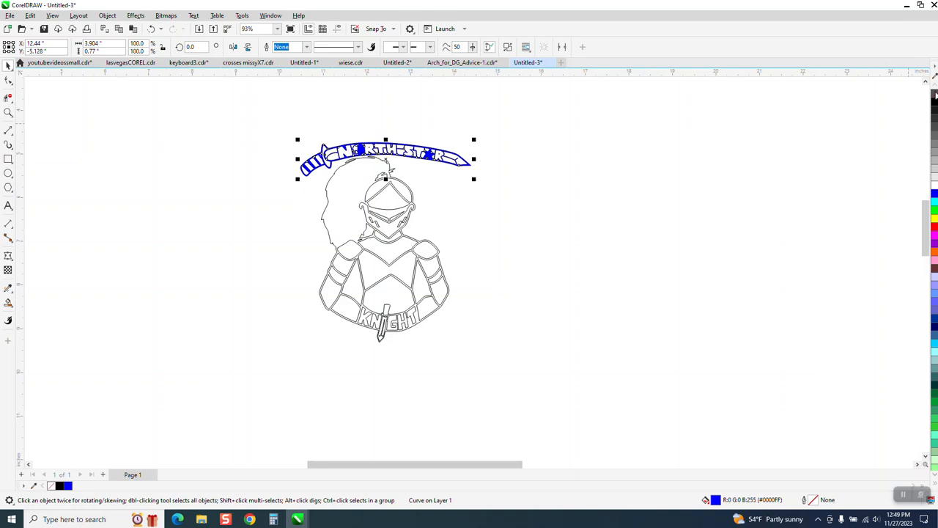
{"action": "left_click", "coordinate": [935, 95]}
{"action": "left_click", "coordinate": [593, 207]}
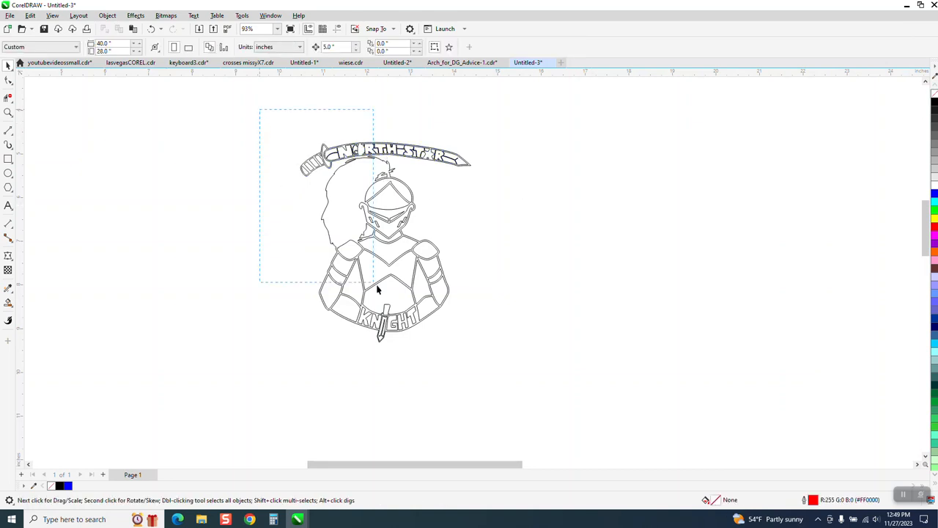
{"action": "left_click_drag", "start_coordinate": [378, 290], "coordinate": [633, 410]}
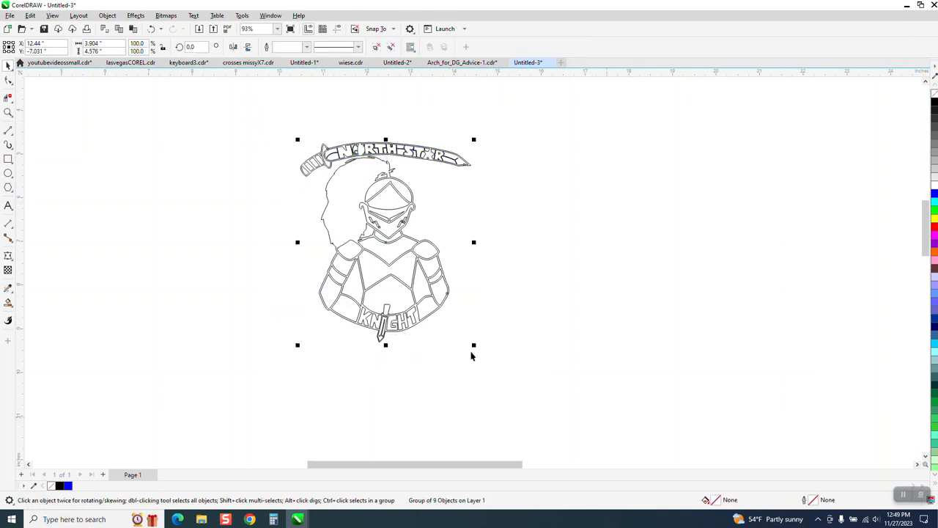
Draw a square about 0.78 inches wide beside the knight, filled with blue and without an outline
{"action": "left_click", "coordinate": [8, 112]}
{"action": "left_click_drag", "start_coordinate": [272, 130], "coordinate": [696, 399]}
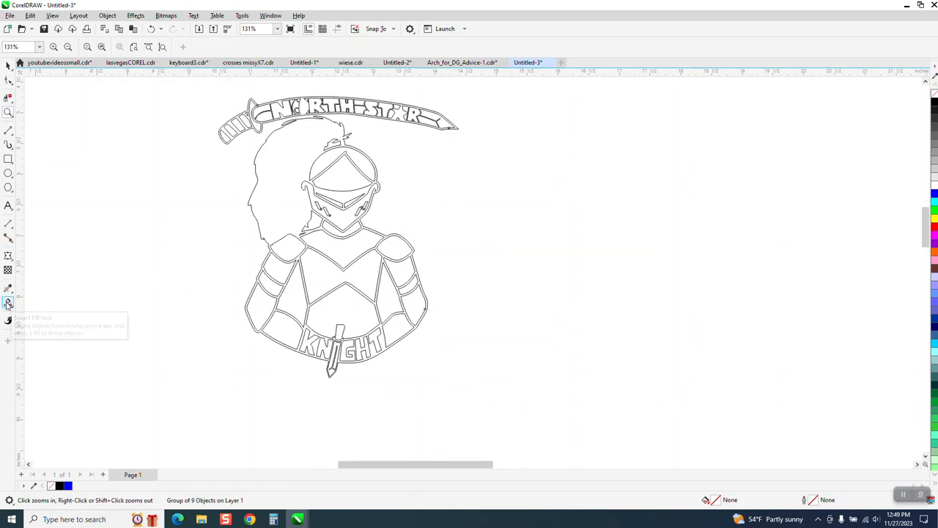
{"action": "left_click", "coordinate": [6, 160]}
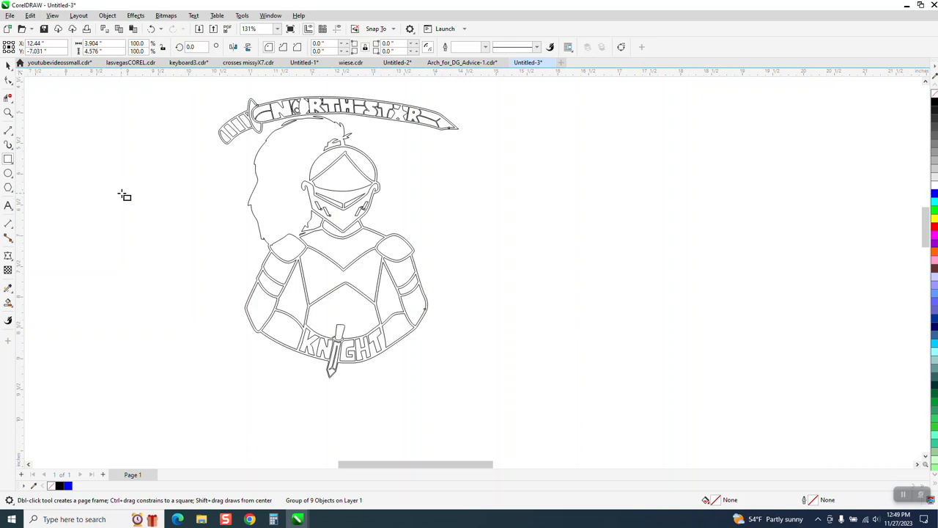
{"action": "left_click_drag", "start_coordinate": [122, 192], "coordinate": [125, 242]}
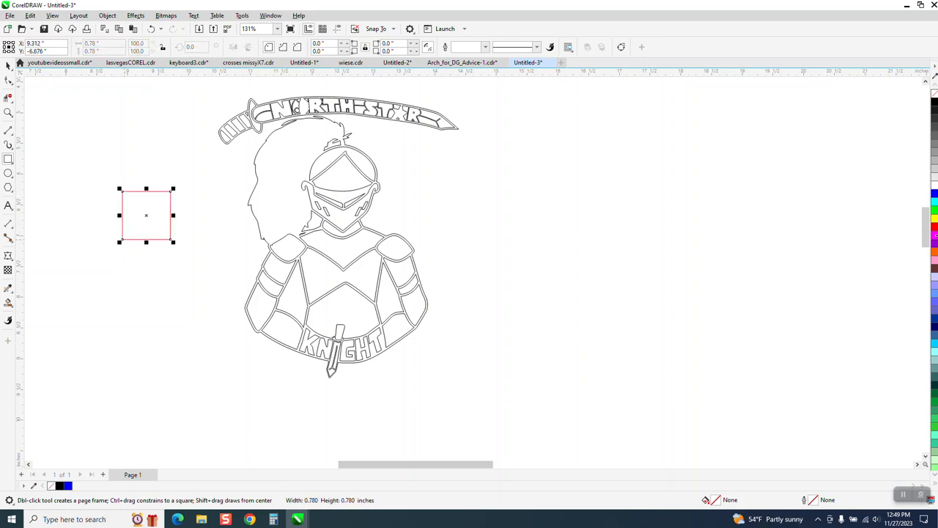
{"action": "left_click", "coordinate": [935, 193]}
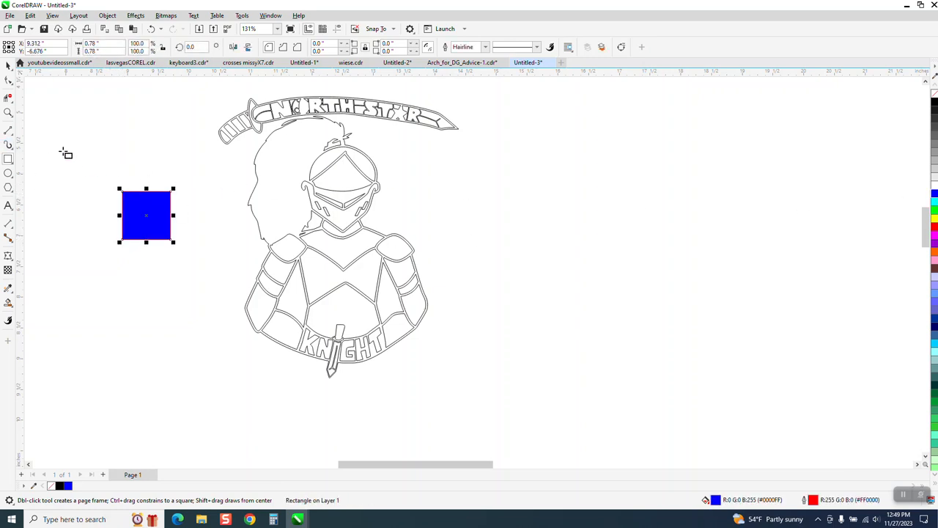
{"action": "right_click", "coordinate": [935, 95]}
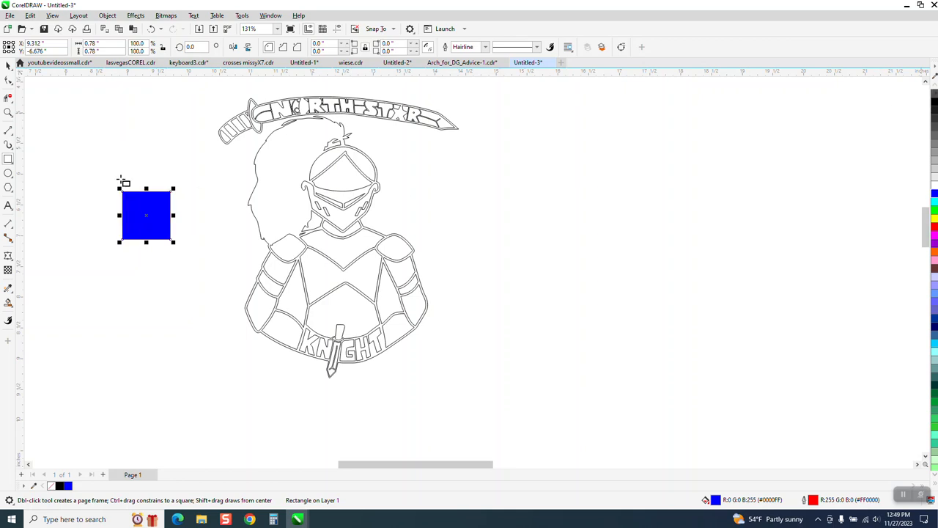
Tint the blue square's fill with cyan until it reaches RGB 0, 121, 255
{"action": "left_click", "coordinate": [7, 65]}
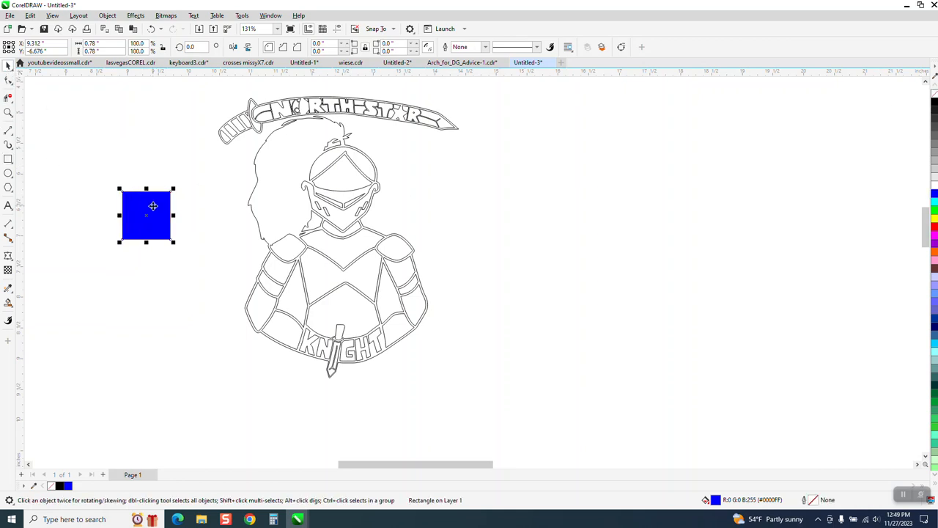
{"action": "left_click", "coordinate": [936, 208], "text": "ctrl"}
{"action": "left_click", "coordinate": [936, 208], "text": "ctrl"}
{"action": "left_click", "coordinate": [935, 208], "text": "ctrl"}
{"action": "left_click", "coordinate": [935, 207], "text": "ctrl"}
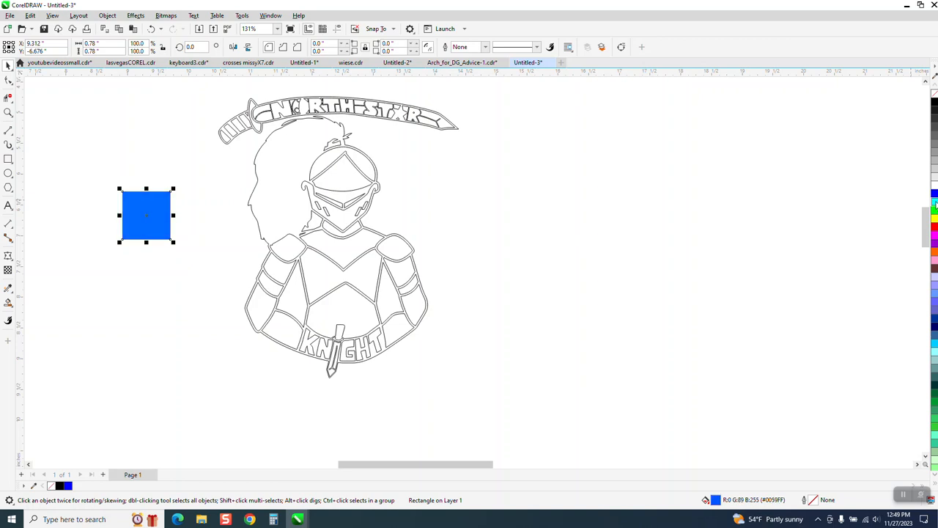
{"action": "left_click", "coordinate": [936, 208], "text": "ctrl"}
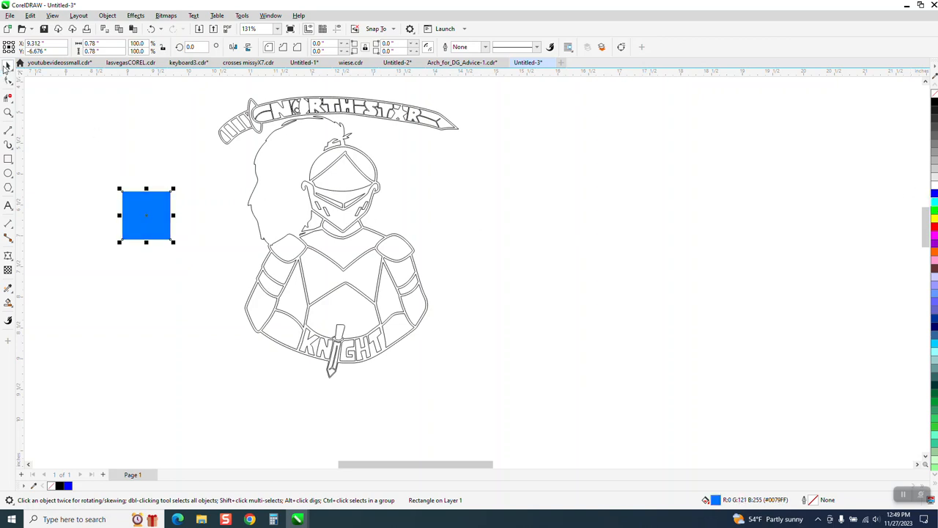
Set the Smart Fill colour to the lighter blue sampled from the square (#0079FF)
{"action": "left_click", "coordinate": [12, 310]}
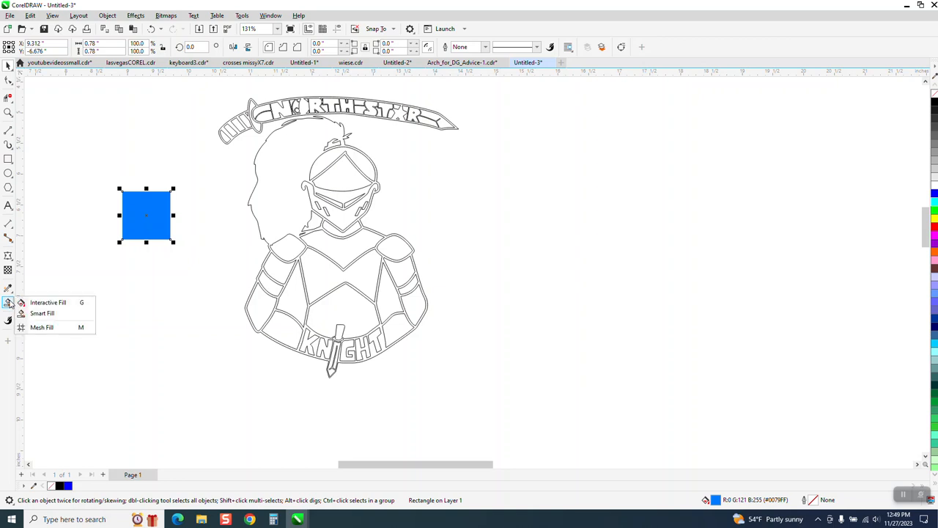
{"action": "left_click", "coordinate": [37, 313]}
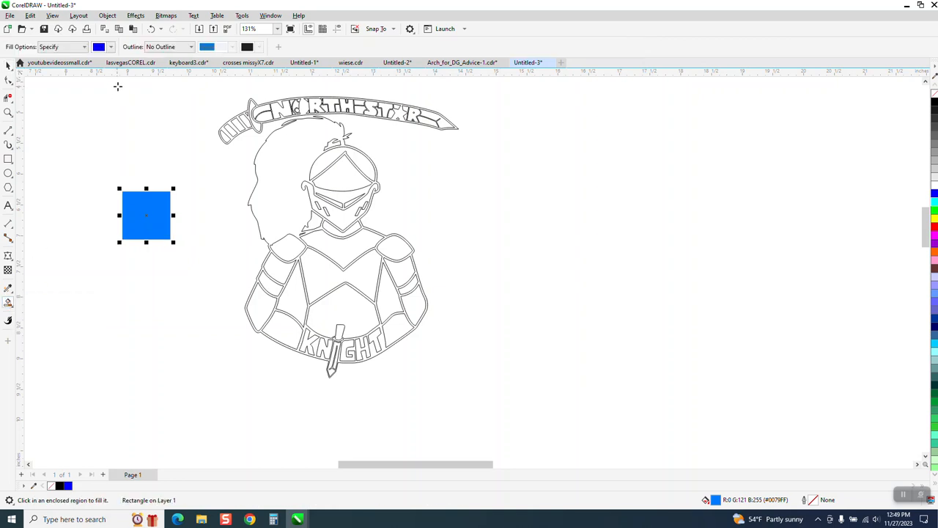
{"action": "left_click", "coordinate": [111, 47]}
{"action": "left_click", "coordinate": [194, 209]}
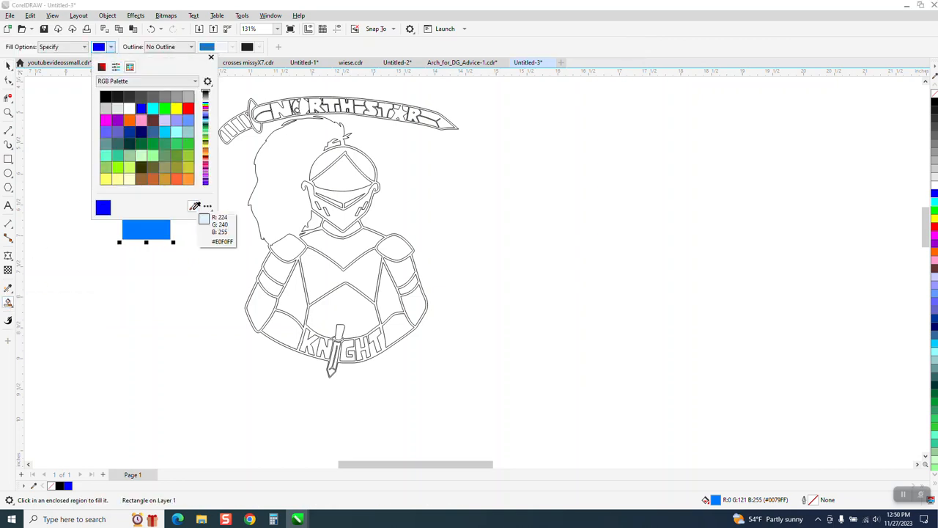
{"action": "left_click", "coordinate": [149, 236]}
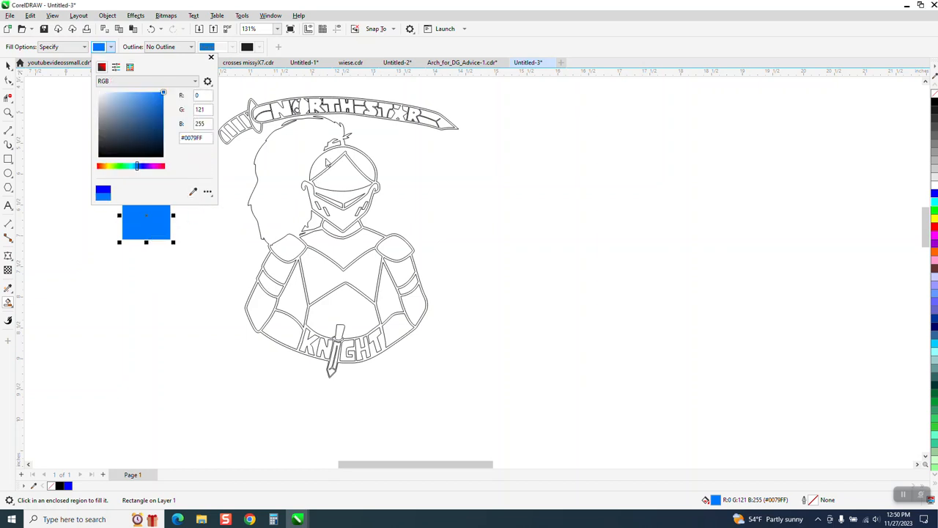
Smart-fill the knight's plume and line work, including the KNIGHT lettering band, with the lighter blue and no outline
{"action": "left_click", "coordinate": [321, 140]}
{"action": "left_click", "coordinate": [316, 134]}
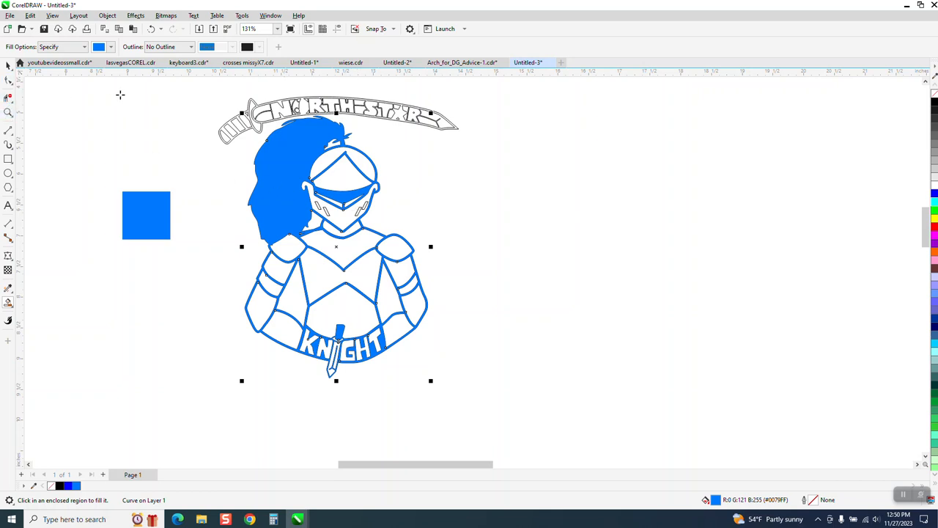
{"action": "left_click", "coordinate": [186, 88]}
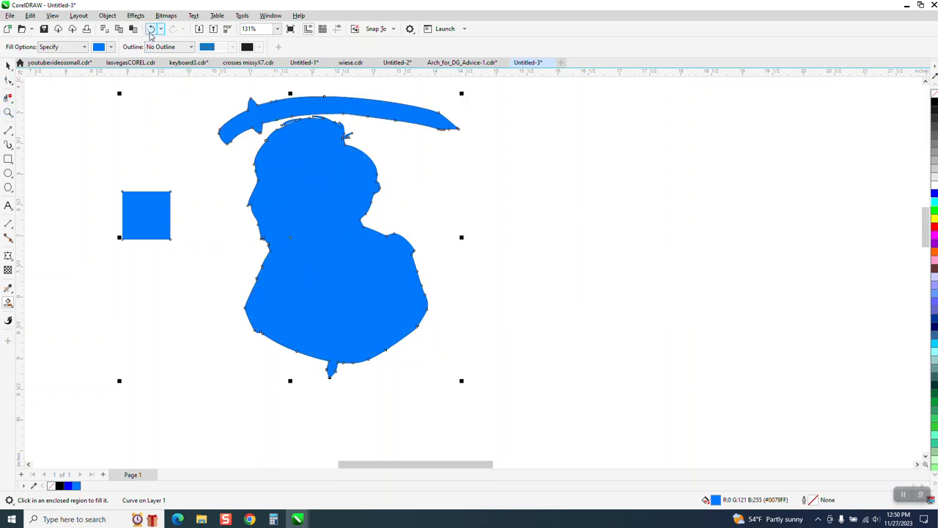
{"action": "left_click", "coordinate": [8, 112]}
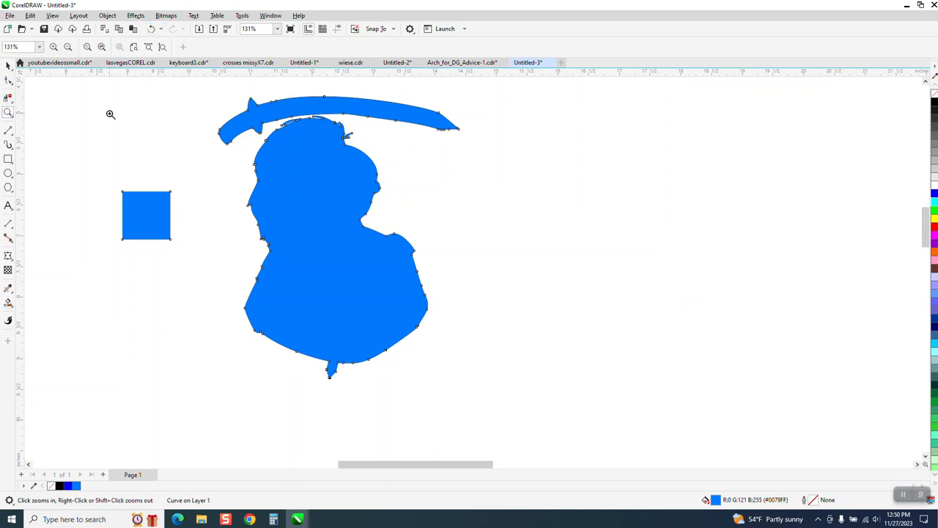
{"action": "left_click", "coordinate": [151, 29]}
Smart-fill the outline of the North Star sword above the knight with the same lighter blue
{"action": "scroll", "coordinate": [193, 119], "scroll_direction": "down", "scroll_amount": 1}
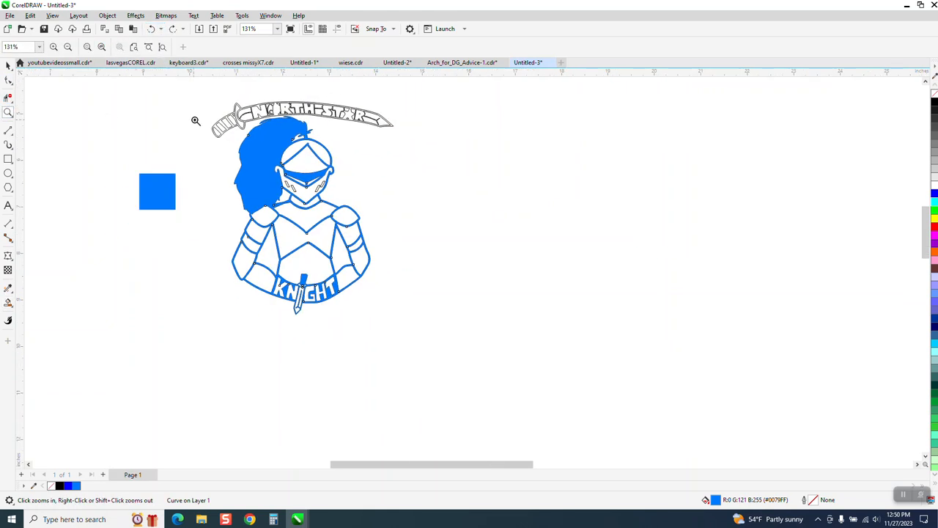
{"action": "left_click_drag", "start_coordinate": [206, 112], "coordinate": [503, 190]}
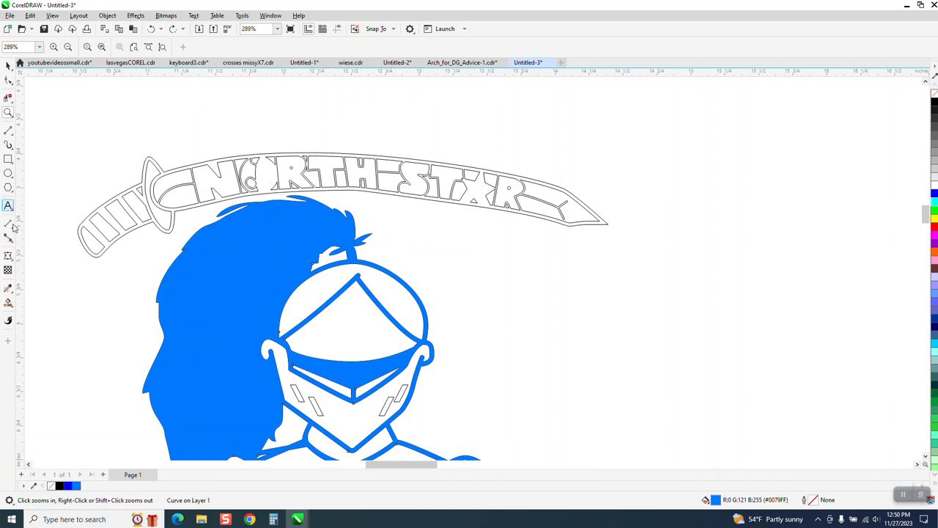
{"action": "left_click", "coordinate": [10, 310]}
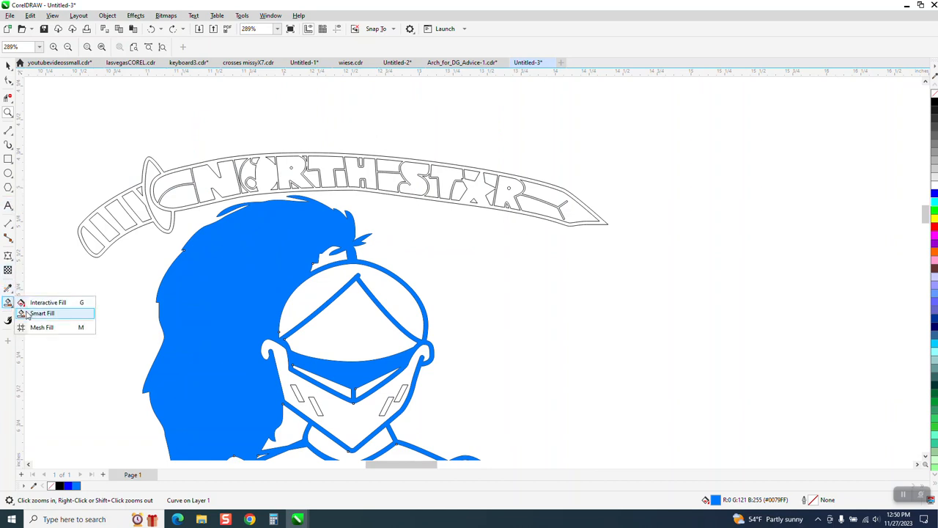
{"action": "left_click", "coordinate": [38, 314]}
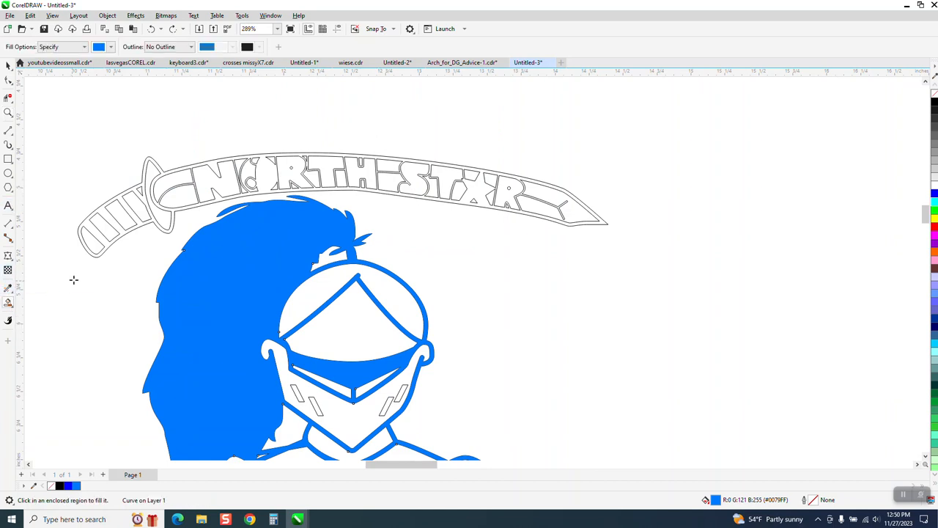
{"action": "left_click", "coordinate": [158, 167]}
Smart-fill the small slanted vent slits on both sides of the knight's helmet with the lighter blue
{"action": "scroll", "coordinate": [374, 199], "scroll_direction": "down", "scroll_amount": 1}
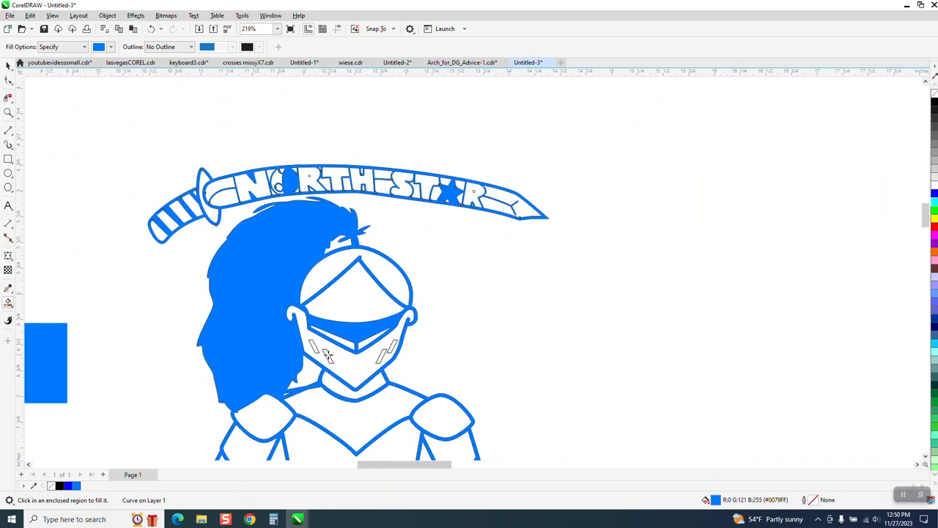
{"action": "left_click", "coordinate": [323, 354]}
{"action": "left_click", "coordinate": [388, 351]}
Delete the original outline group beneath the blue fills, and move the displaced vent slit fill 5 inches back onto the helmet
{"action": "left_click", "coordinate": [8, 64]}
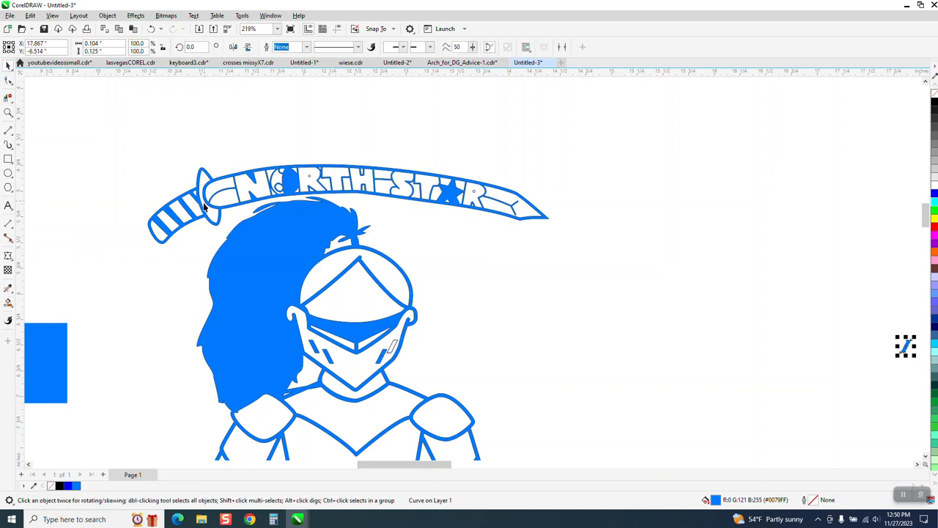
{"action": "left_click", "coordinate": [394, 344]}
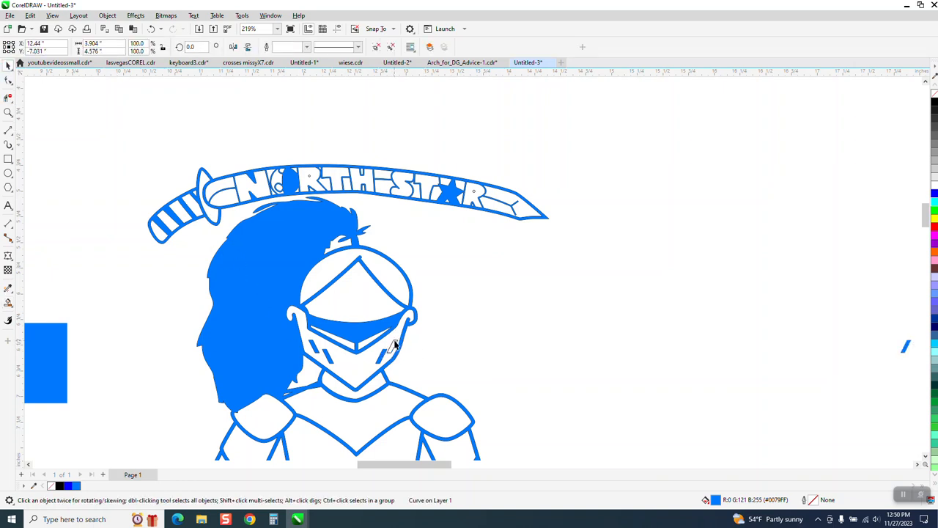
{"action": "left_click", "coordinate": [492, 338]}
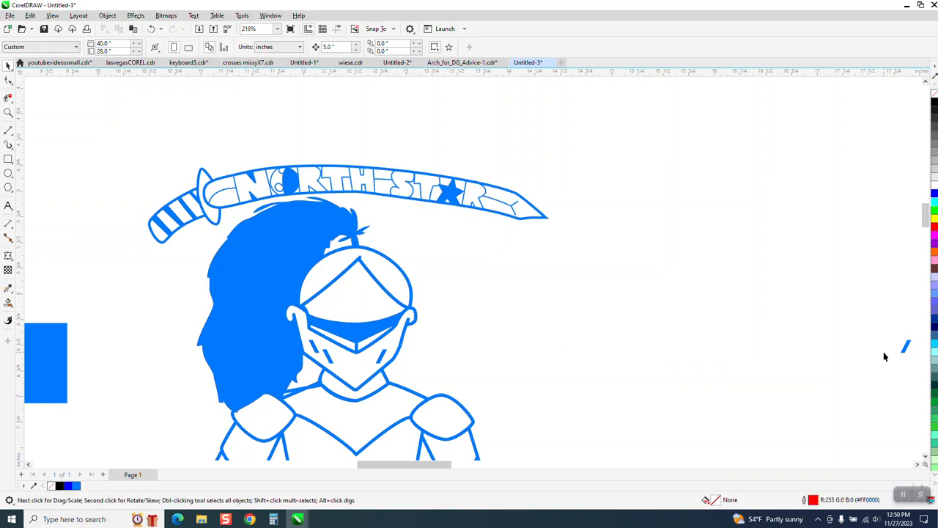
{"action": "left_click", "coordinate": [905, 349]}
{"action": "key", "text": "ctrl+z"}
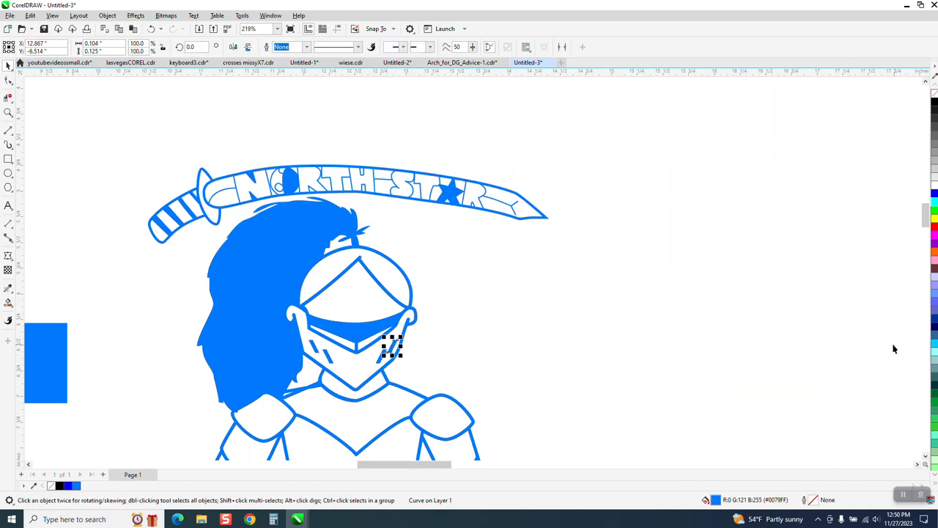
Delete the blue sample square beside the knight
{"action": "left_click", "coordinate": [558, 329]}
{"action": "scroll", "coordinate": [271, 306], "scroll_direction": "down", "scroll_amount": 5}
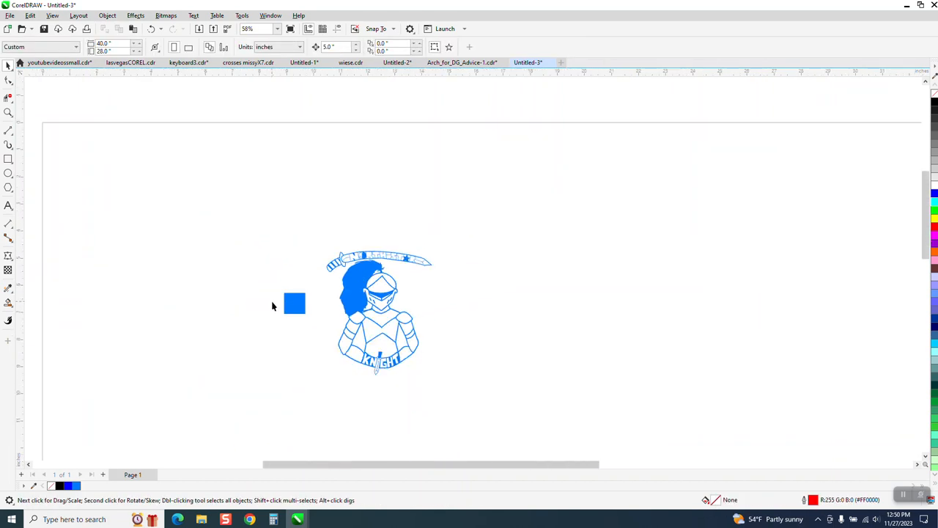
{"action": "left_click", "coordinate": [294, 303]}
{"action": "key", "text": "Delete"}
Select the whole knight and sword artwork and enlarge it proportionally to about 14 inches wide
{"action": "left_click", "coordinate": [8, 114]}
{"action": "left_click_drag", "start_coordinate": [319, 230], "coordinate": [548, 400]}
{"action": "right_click", "coordinate": [325, 257]}
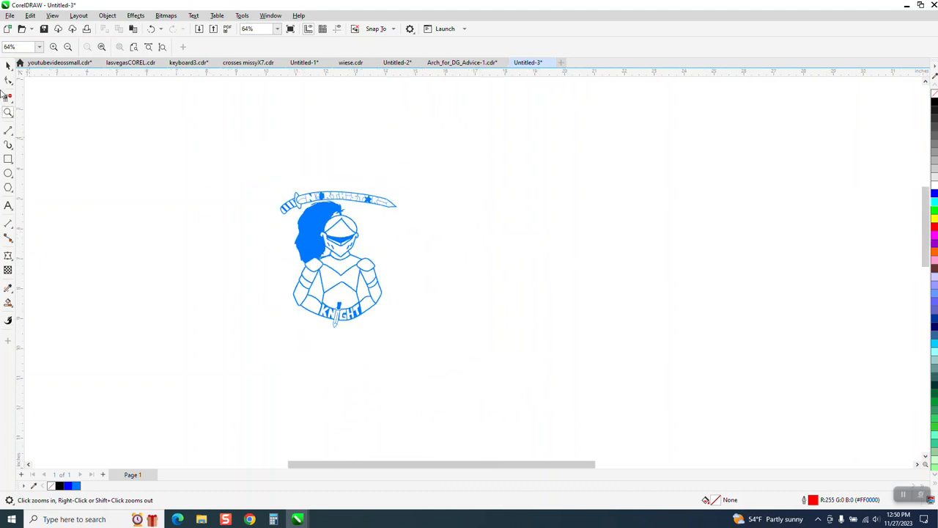
{"action": "left_click", "coordinate": [8, 65]}
{"action": "left_click_drag", "start_coordinate": [198, 143], "coordinate": [469, 388]}
{"action": "scroll", "coordinate": [209, 205], "scroll_direction": "down", "scroll_amount": 3}
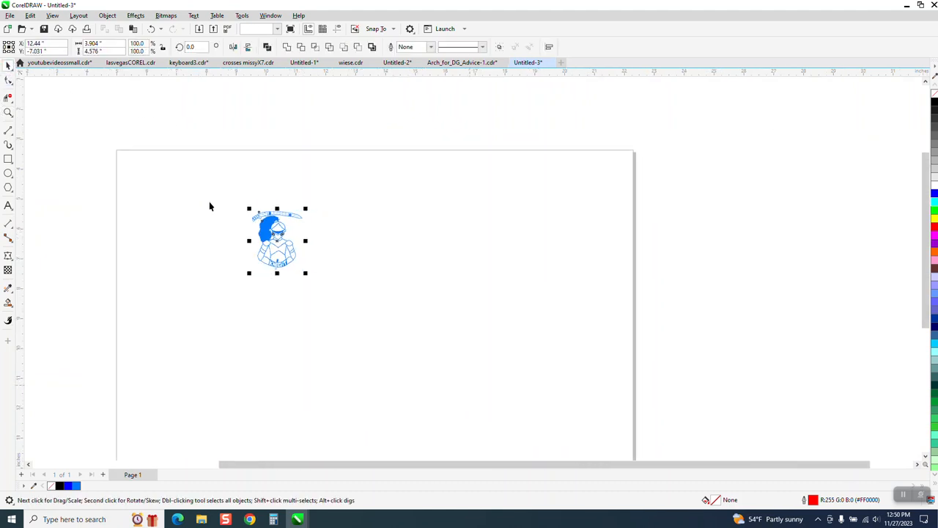
{"action": "left_click_drag", "start_coordinate": [306, 274], "coordinate": [555, 428]}
{"action": "left_click", "coordinate": [517, 373]}
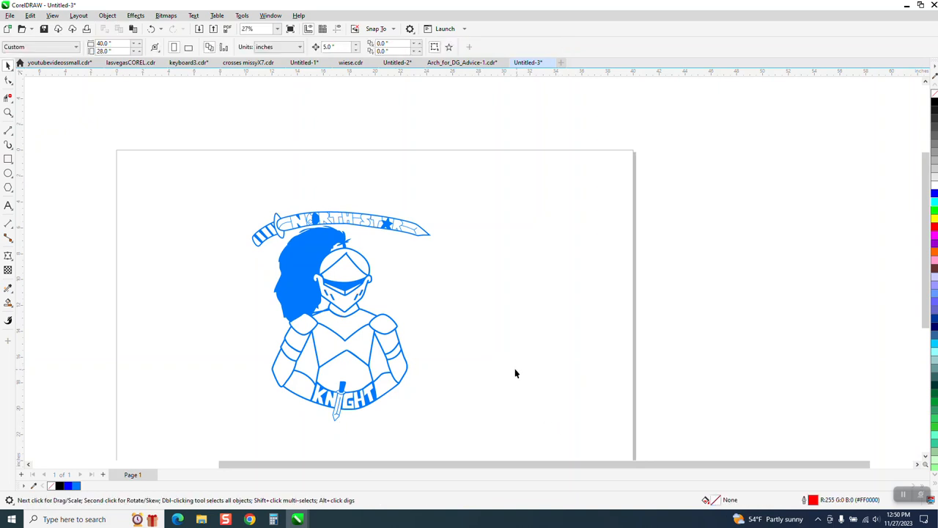